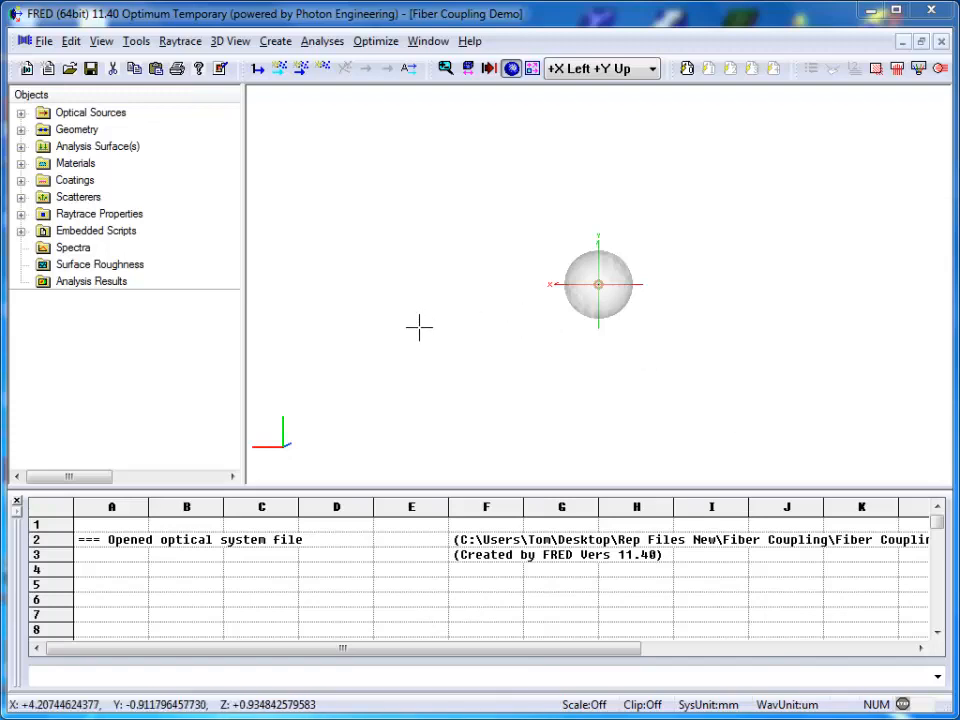
Step: Examine the ball lens and fiber layout in the 3D view from an oblique angle, including the fiber's end face
mouse_move(418, 328)
mouse_down()
mouse_move(520, 343)
mouse_move(814, 317)
mouse_up()
mouse_move(469, 291)
mouse_down()
mouse_move(553, 281)
mouse_move(605, 352)
mouse_move(836, 321)
mouse_move(699, 364)
mouse_move(474, 360)
mouse_move(570, 381)
mouse_move(578, 295)
mouse_move(551, 313)
mouse_move(580, 308)
mouse_move(716, 231)
mouse_move(508, 369)
mouse_move(497, 360)
mouse_move(658, 280)
mouse_up()
scroll(658, 280, up, 10)
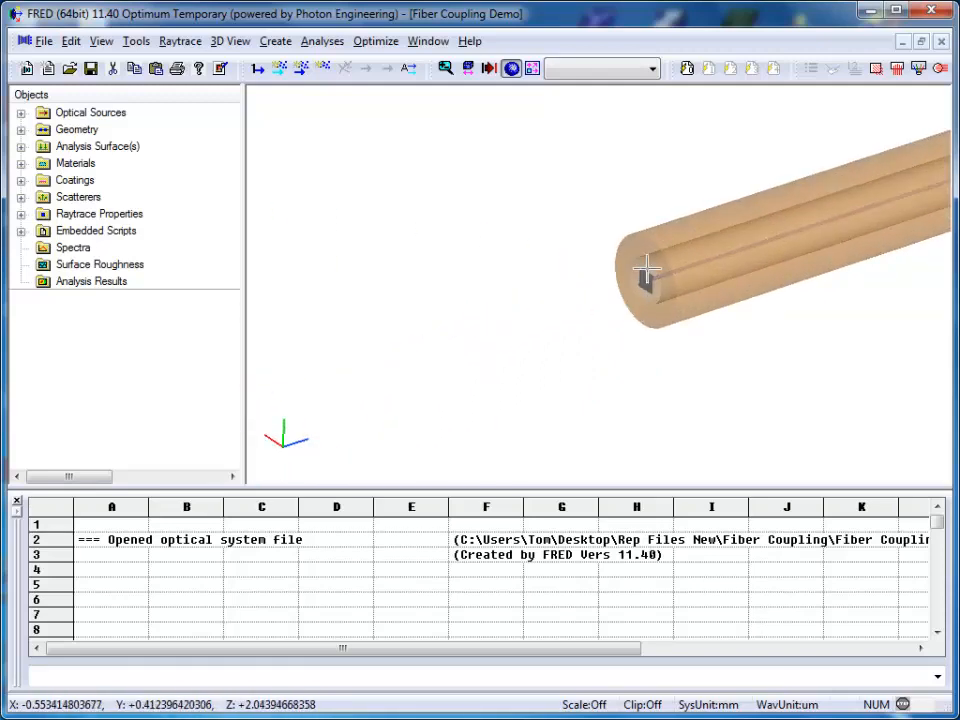
click(531, 68)
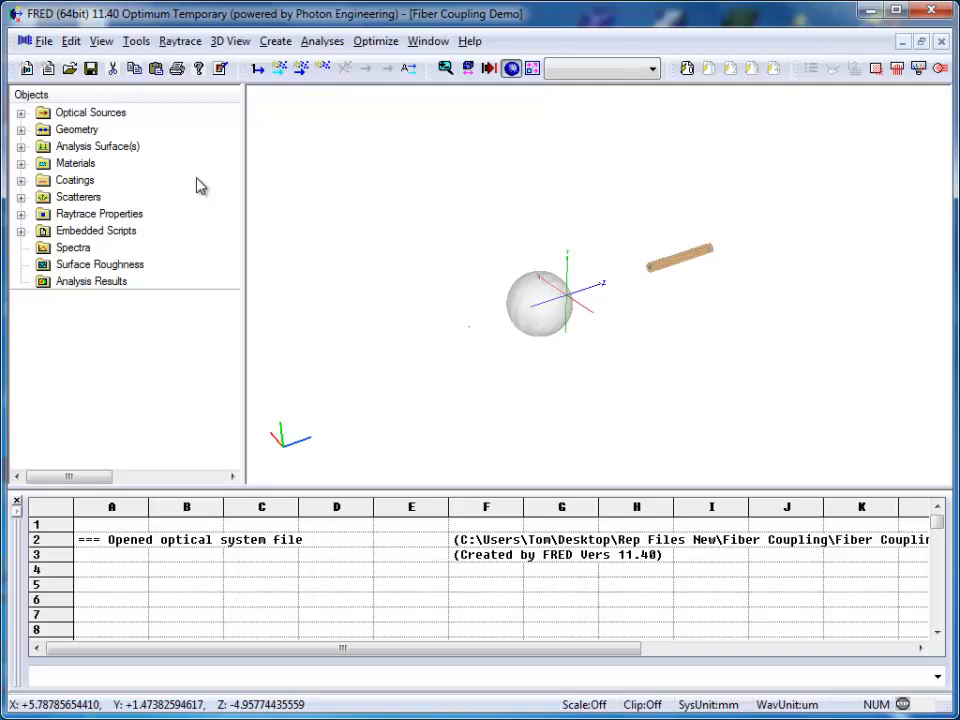
drag(529, 369, 430, 302)
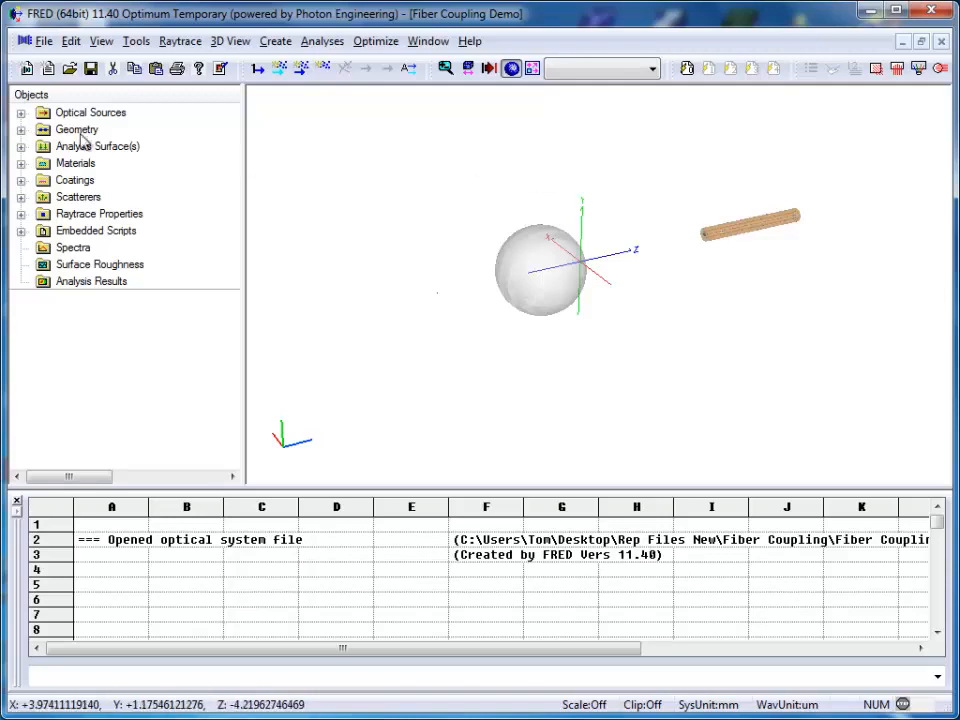
Step: Review the ML725C8F laser diode source's settings and the available source types, leaving the source definition unchanged
click(21, 113)
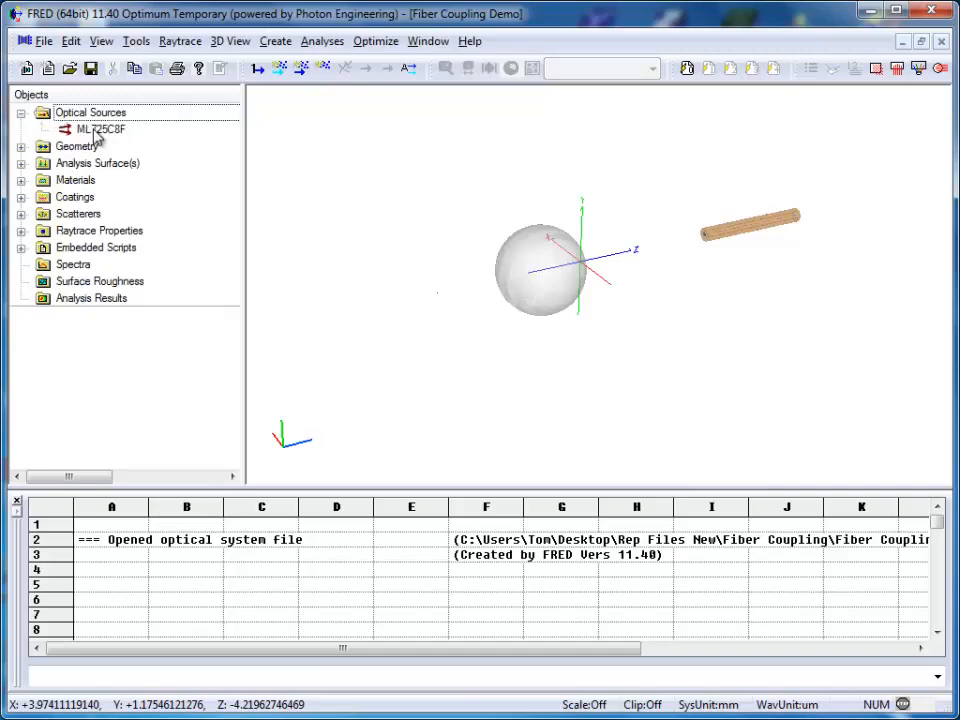
double_click(97, 132)
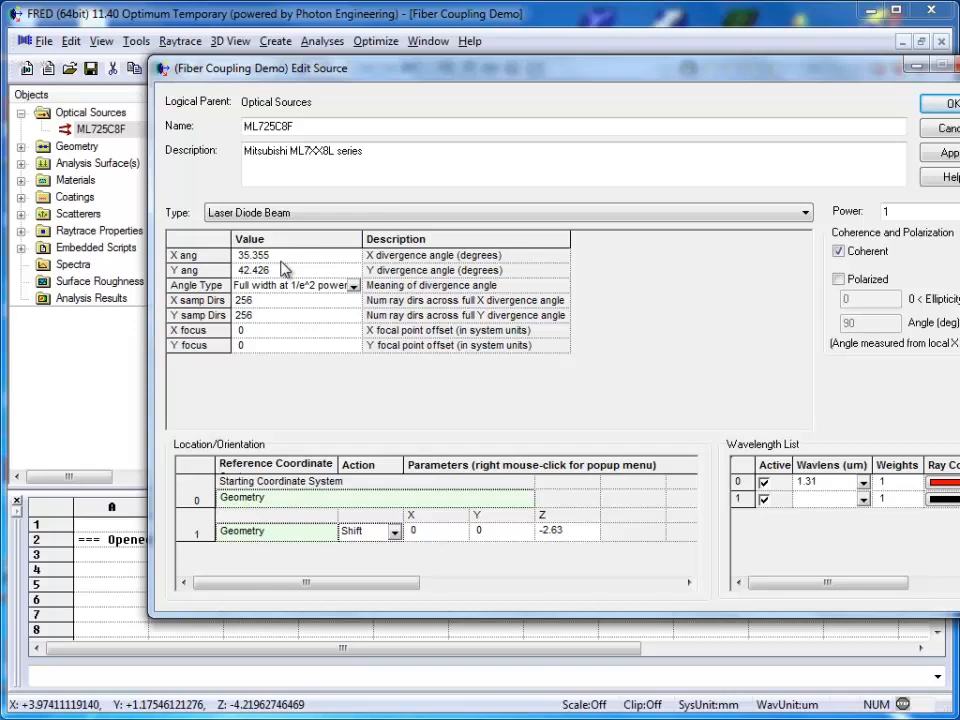
click(304, 215)
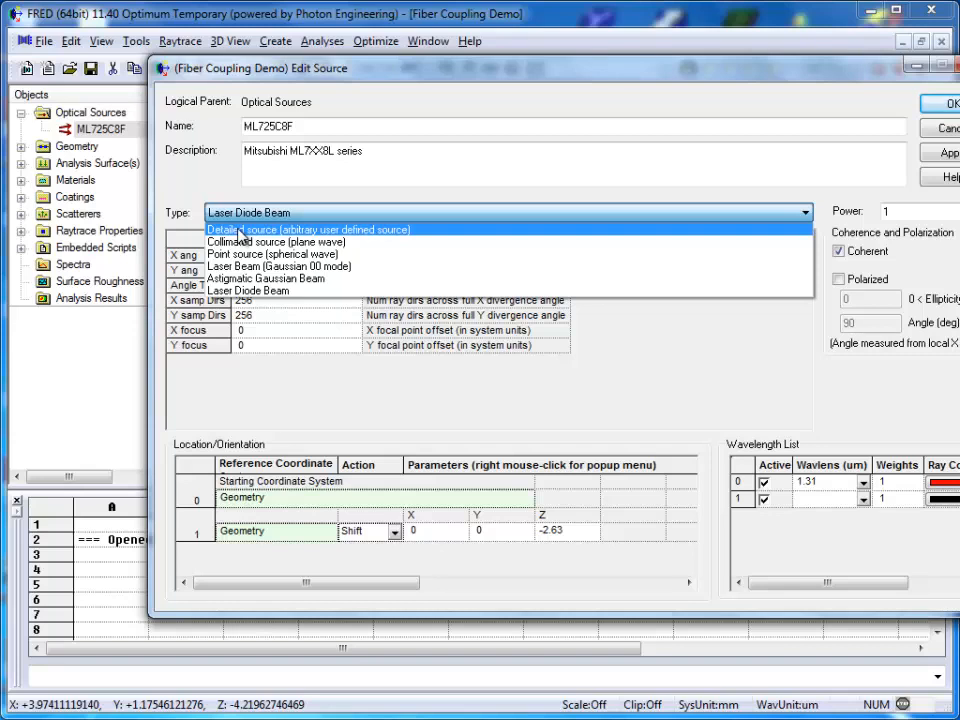
click(200, 196)
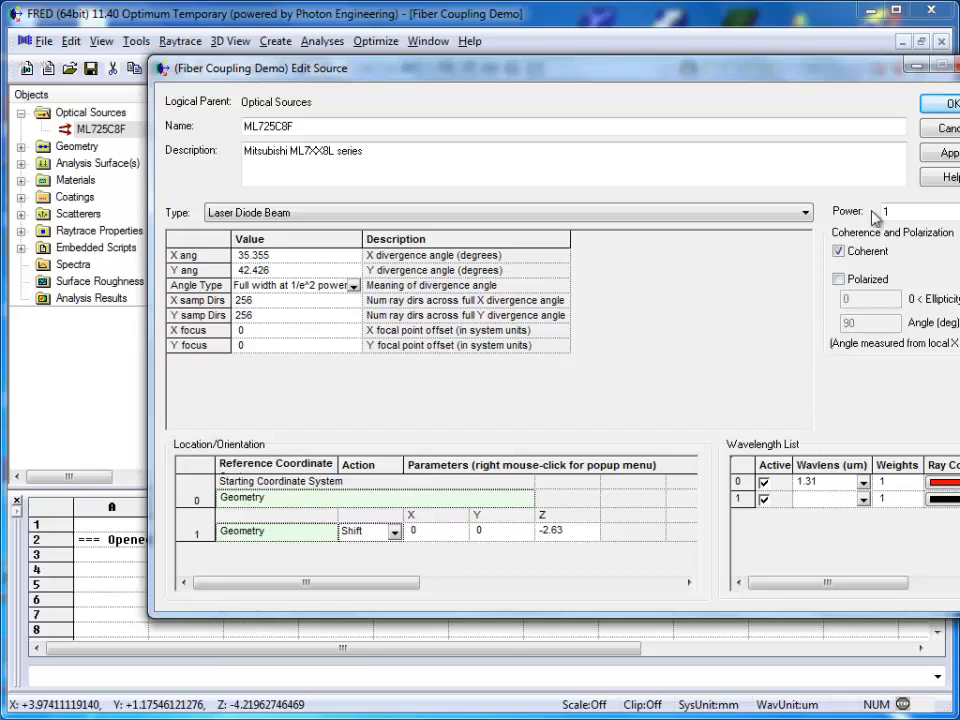
click(948, 133)
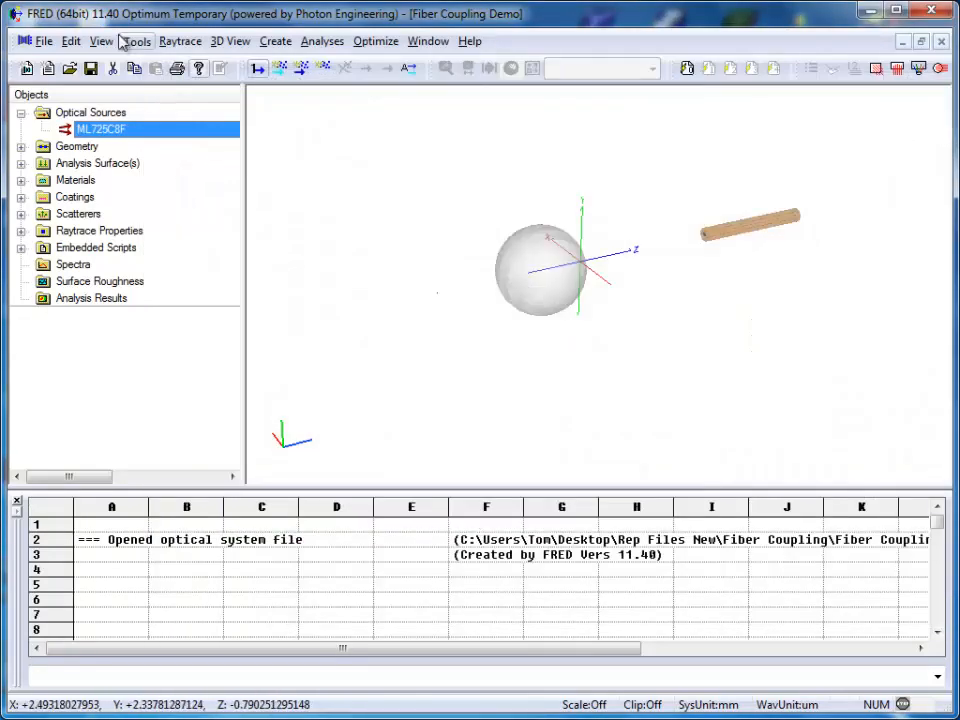
click(20, 113)
Step: Highlight the ball lens in the geometry and look through the element primitive types that can be created
click(20, 130)
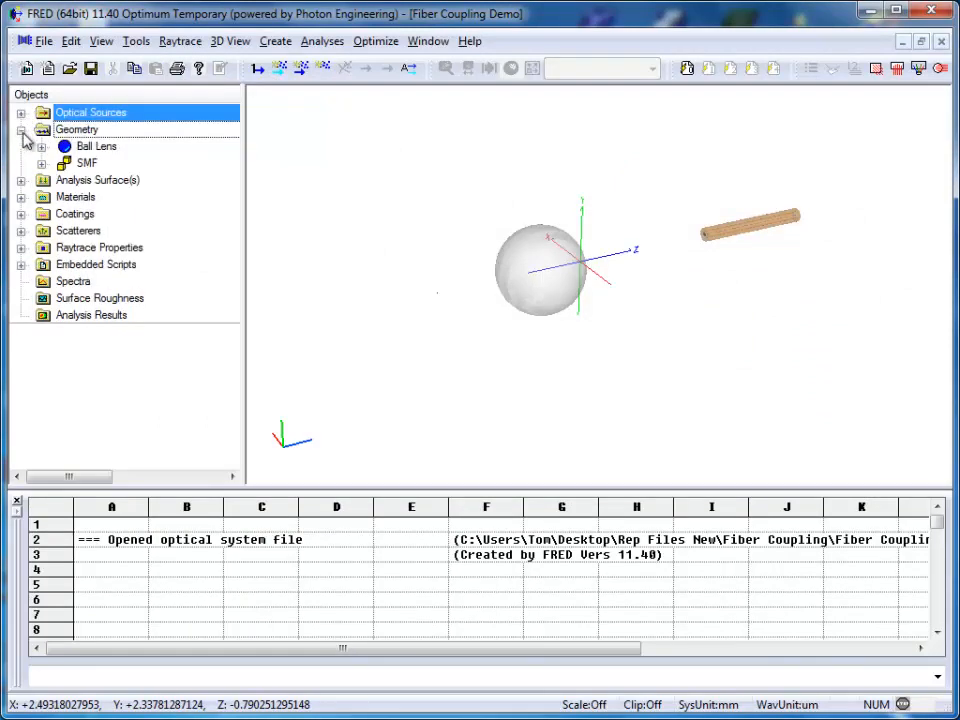
click(94, 148)
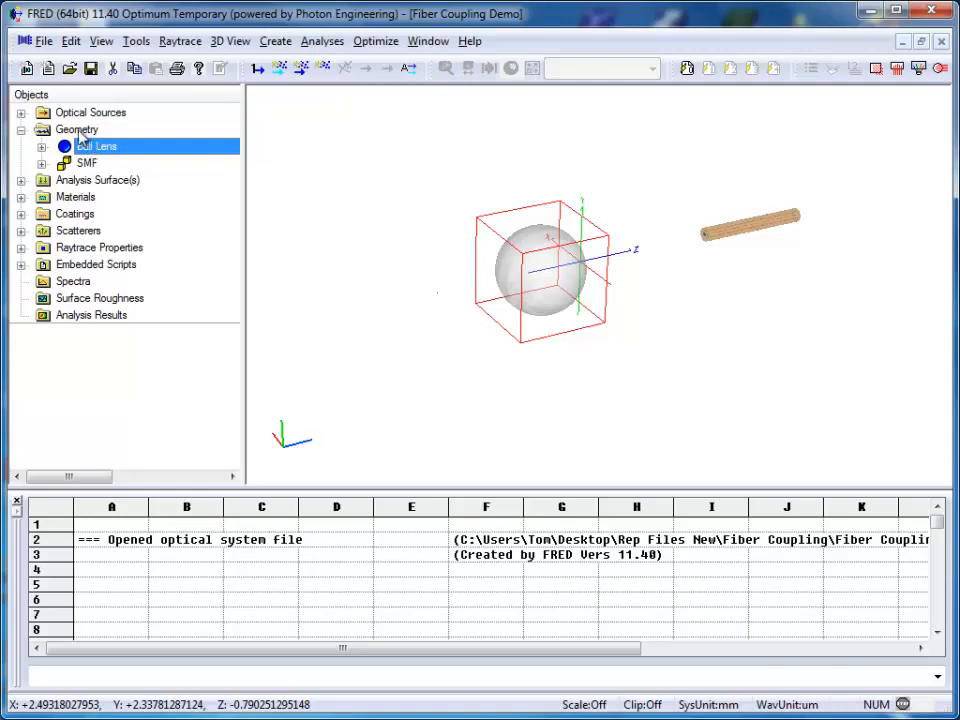
right_click(66, 130)
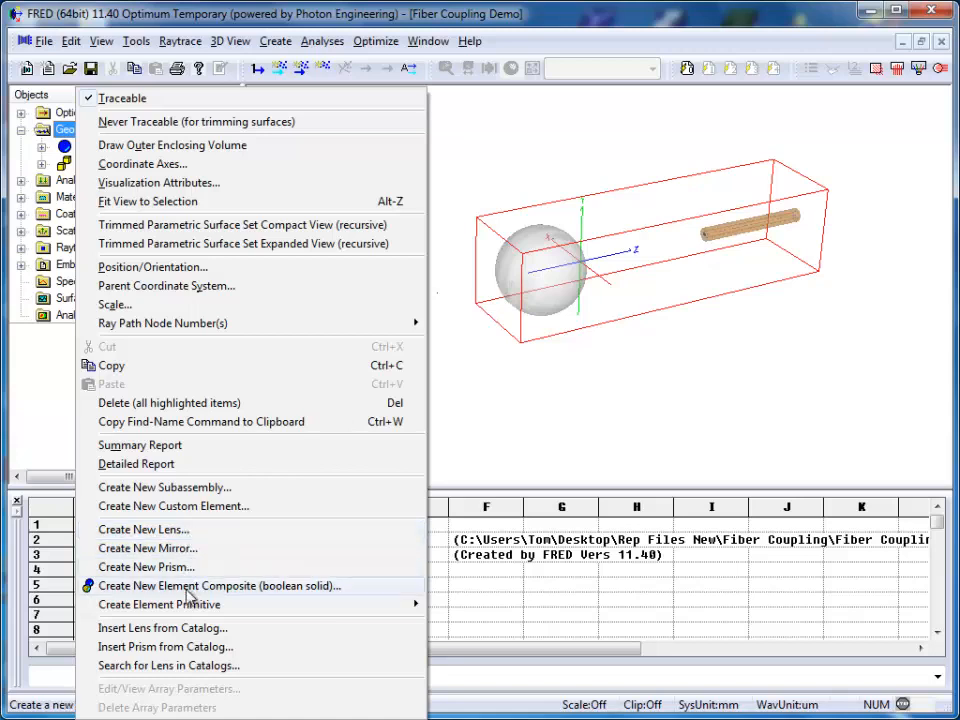
mouse_move(192, 608)
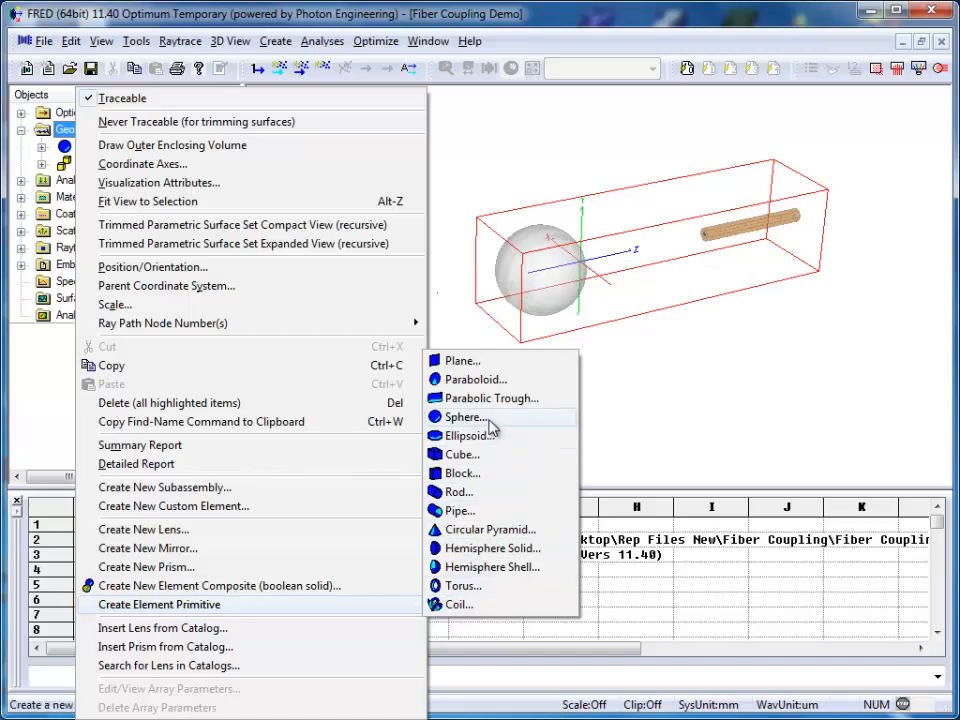
click(658, 366)
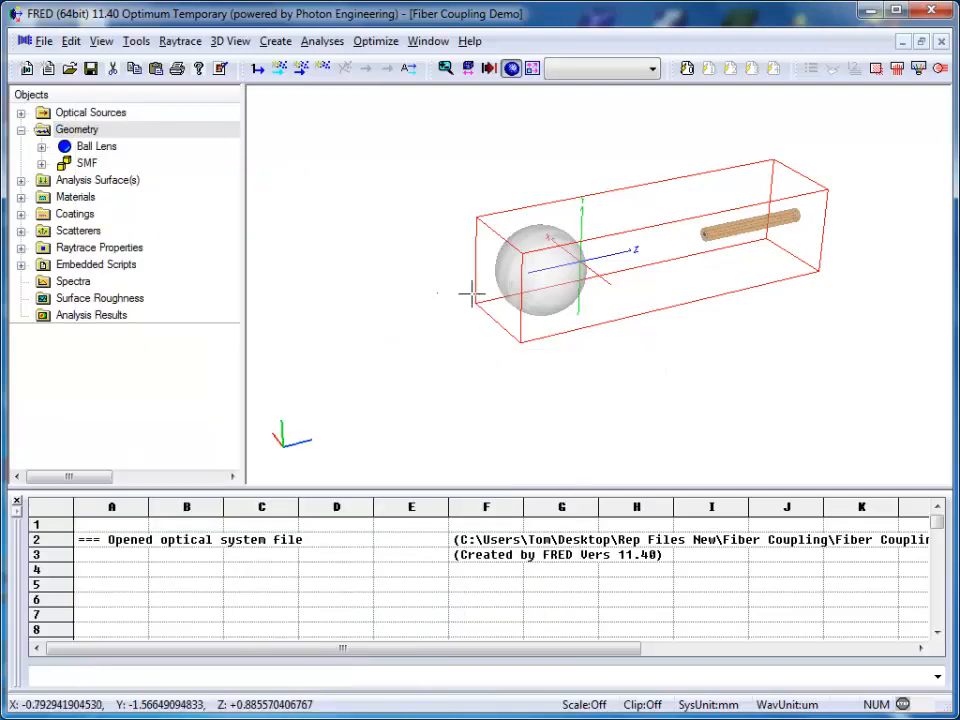
Step: Review the Ball Lens sphere's definition and its surface's material, coating and raytrace properties without changing anything
double_click(90, 147)
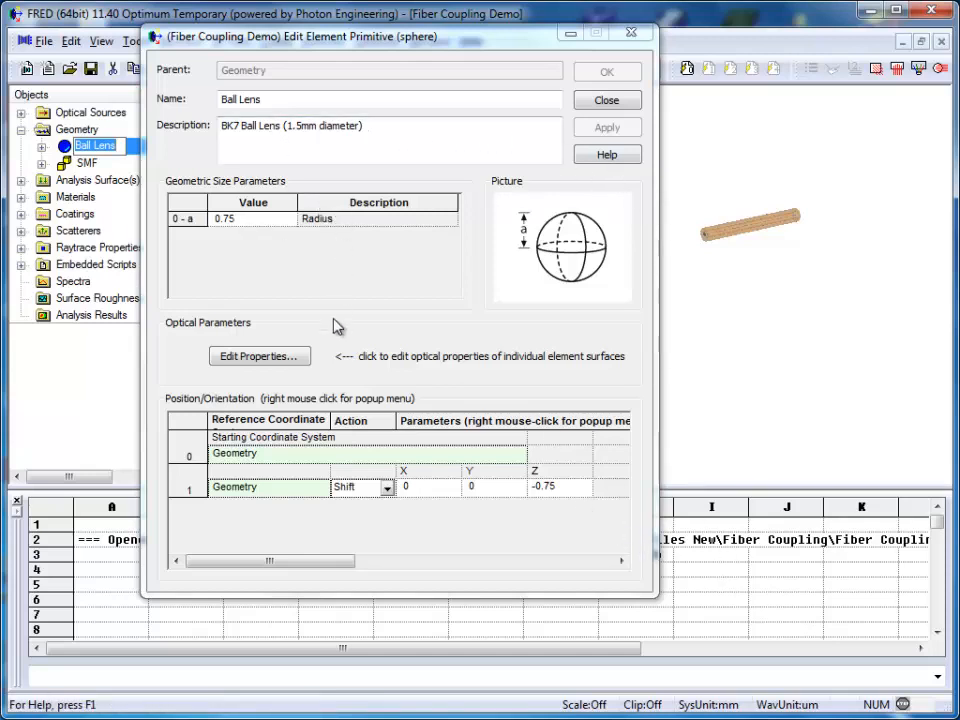
click(279, 360)
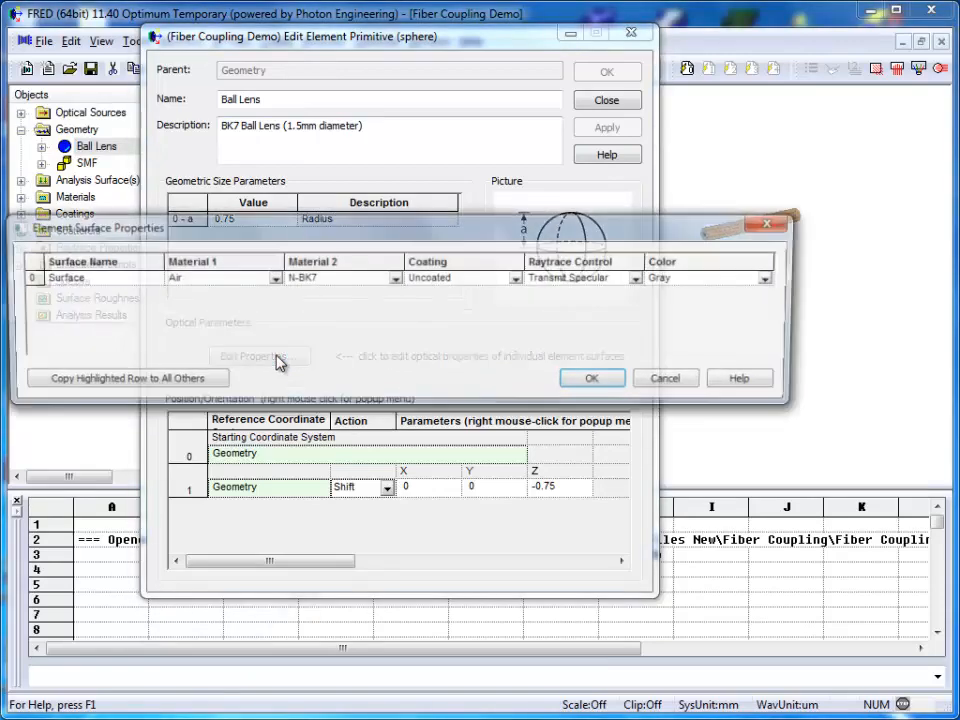
drag(295, 244, 305, 248)
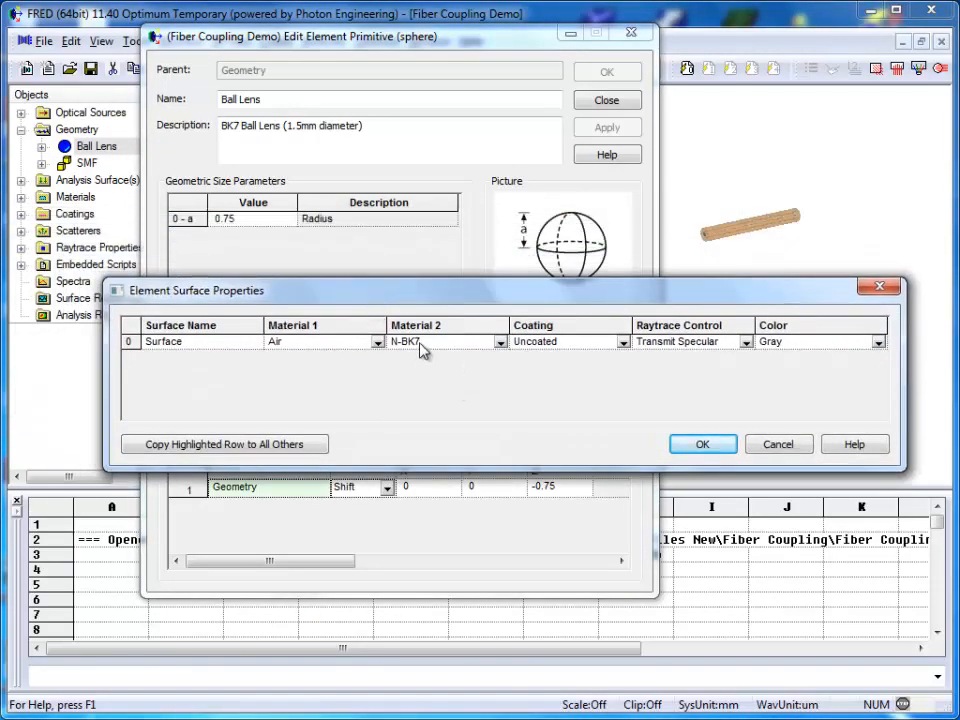
click(778, 445)
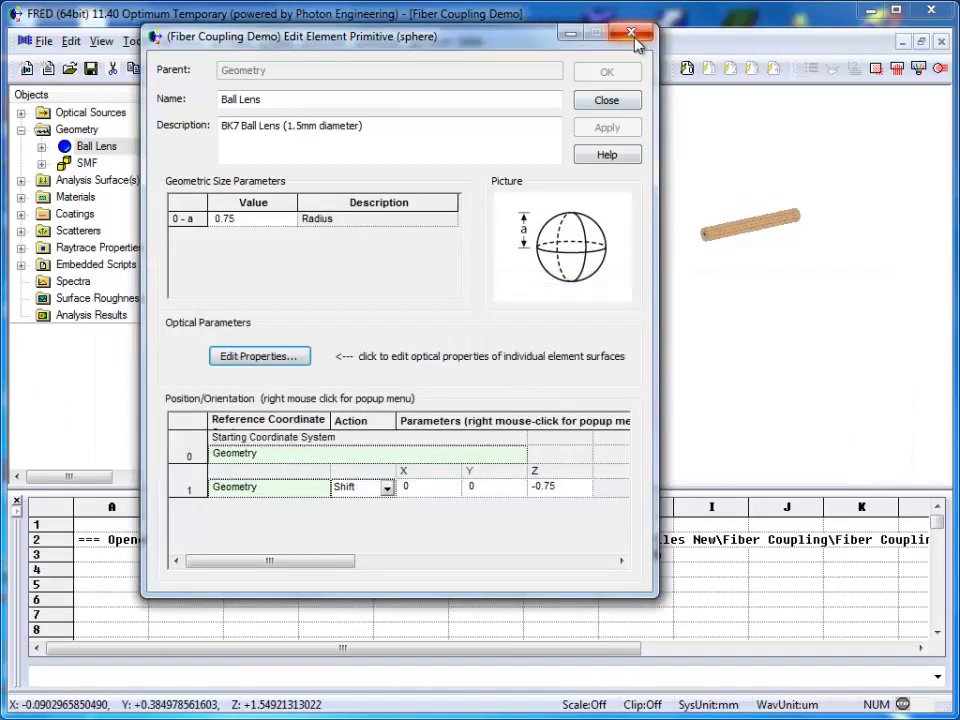
click(632, 32)
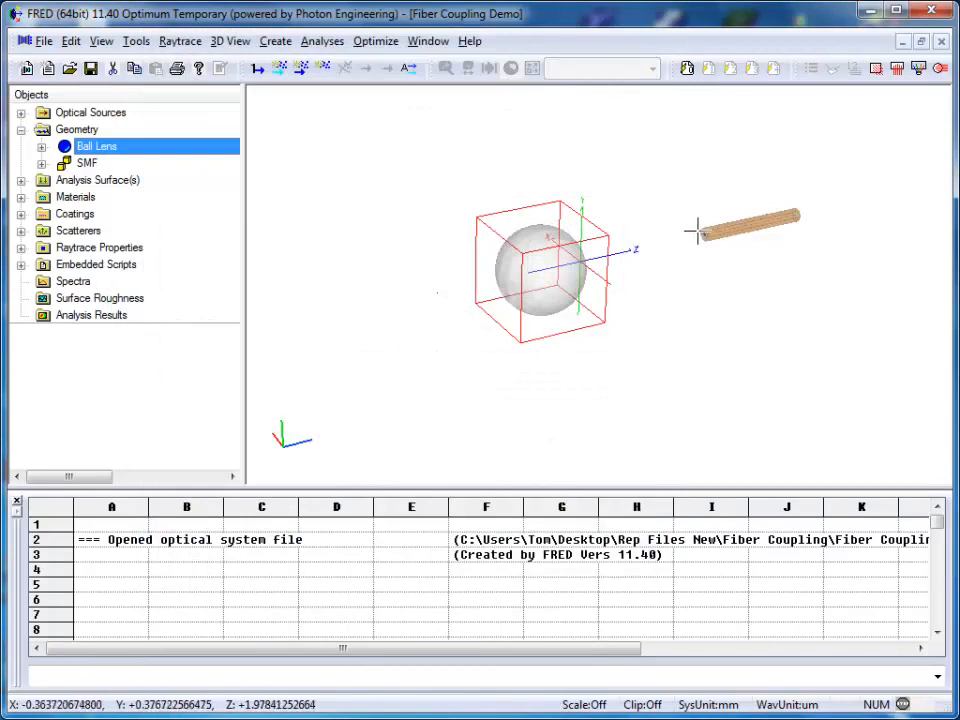
Step: Inspect the SMF subassembly by highlighting its Fiber Core, Fiber Cladding, Fiber Coating and Analysis Plane in turn
click(88, 163)
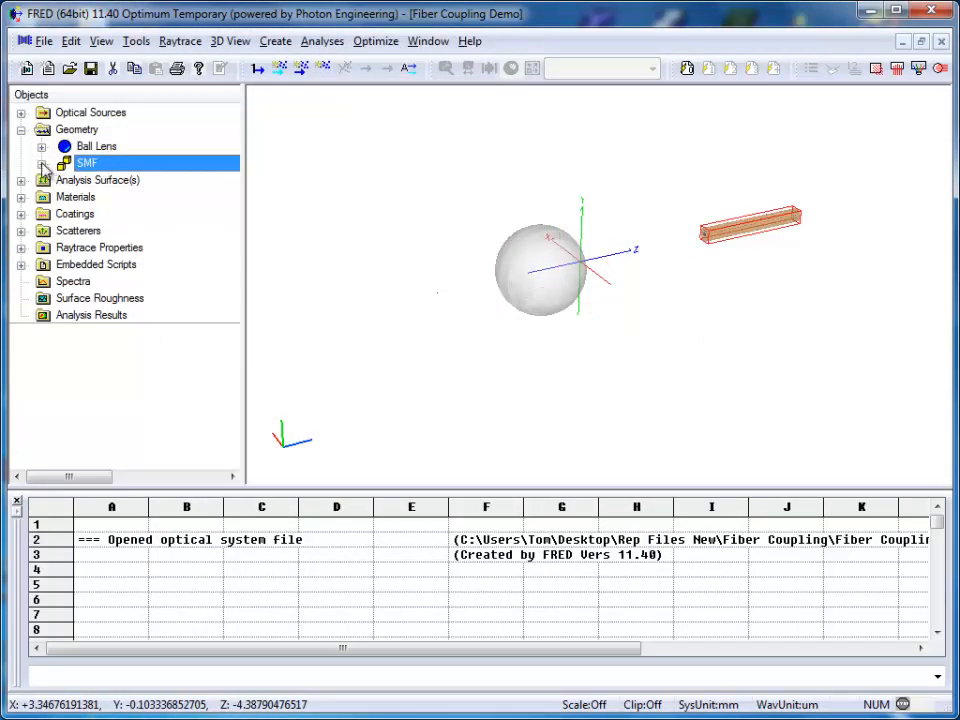
click(41, 164)
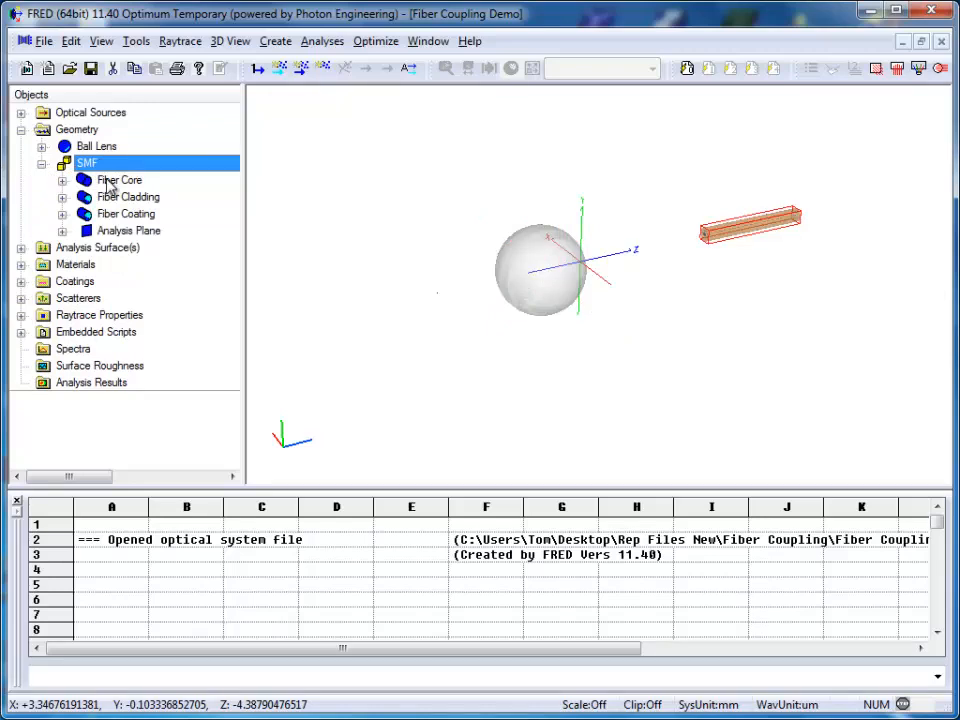
click(105, 182)
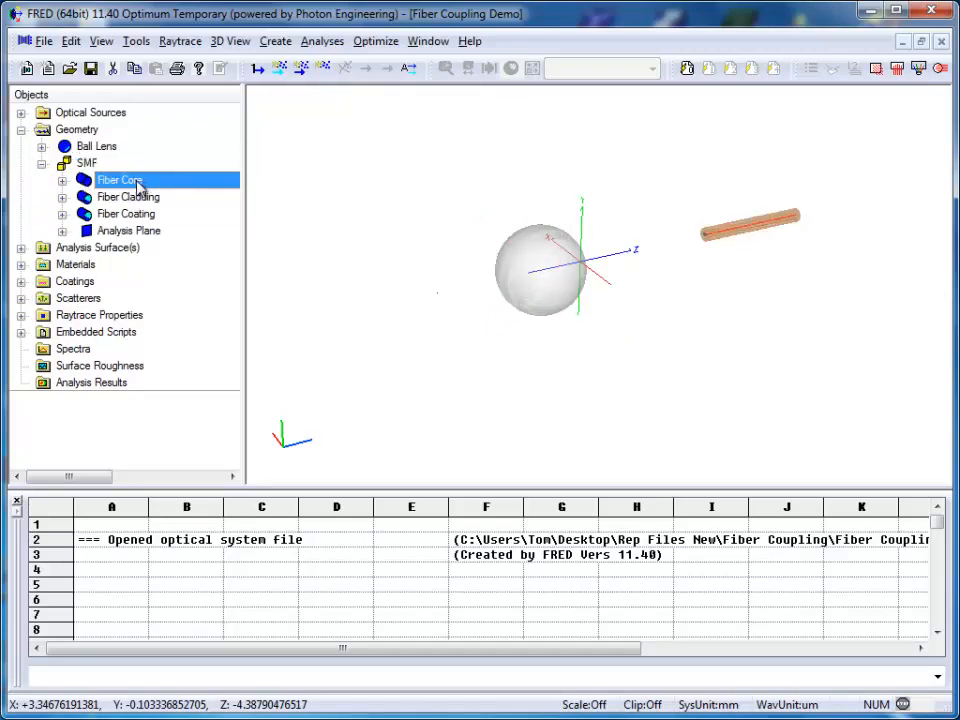
click(129, 197)
click(86, 217)
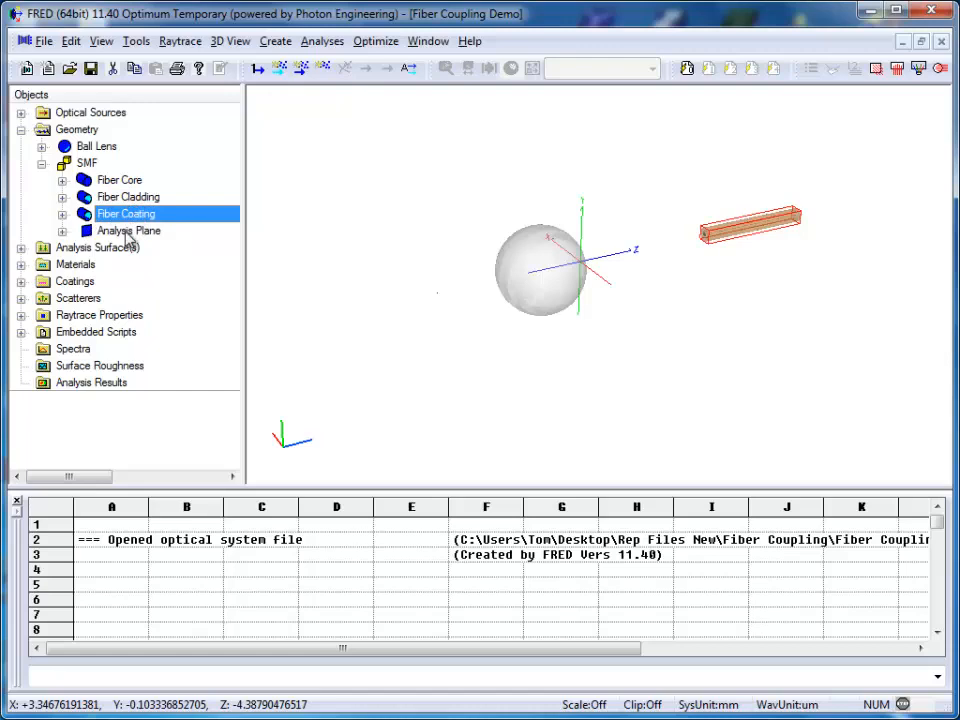
click(128, 233)
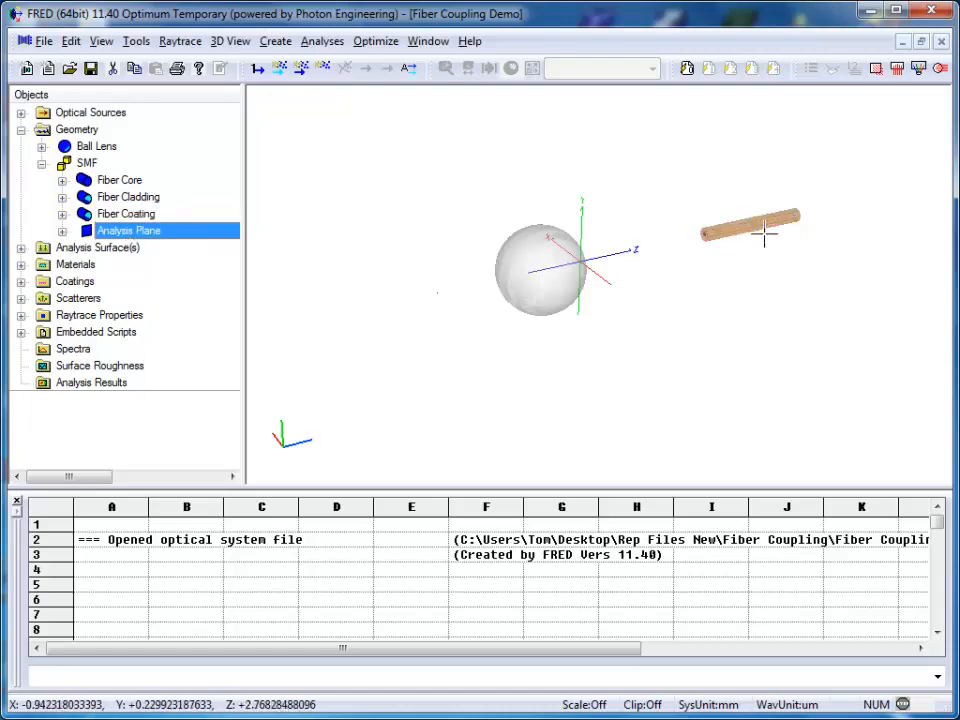
Step: Inspect the Analysis Plane at the fiber's entrance face and review its aperture and position definition
right_drag(704, 218, 703, 285)
scroll(703, 285, up, 10)
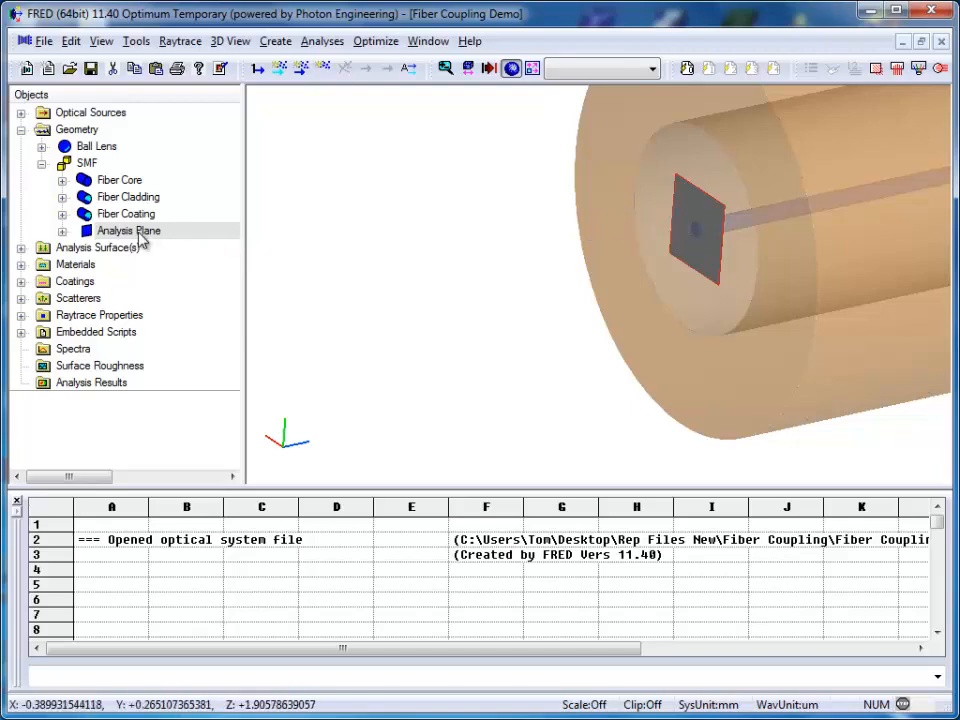
double_click(125, 233)
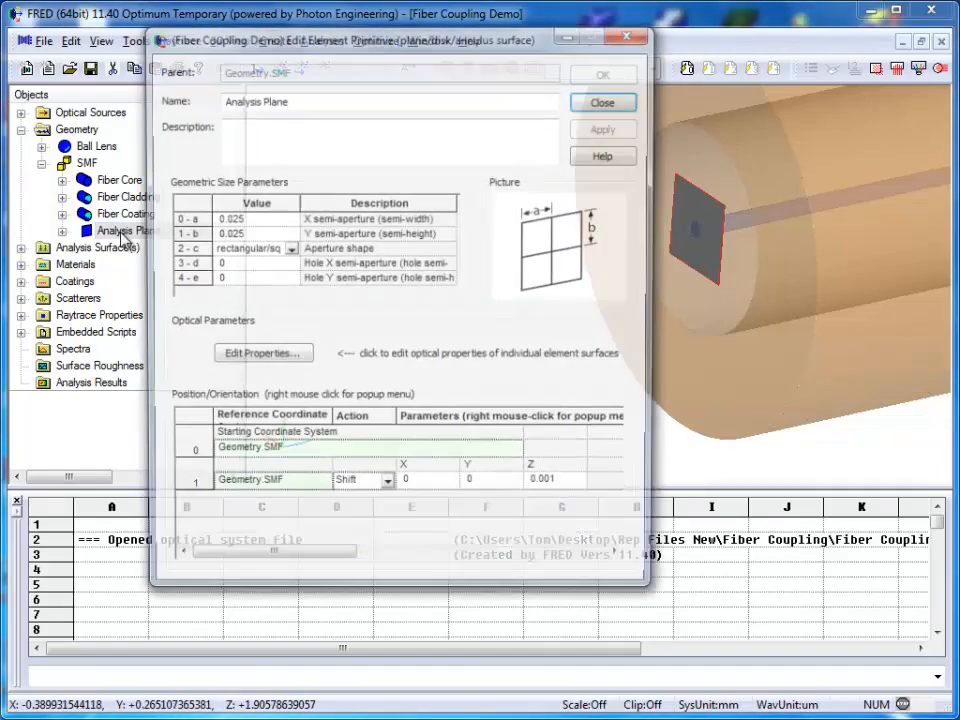
drag(371, 37, 425, 62)
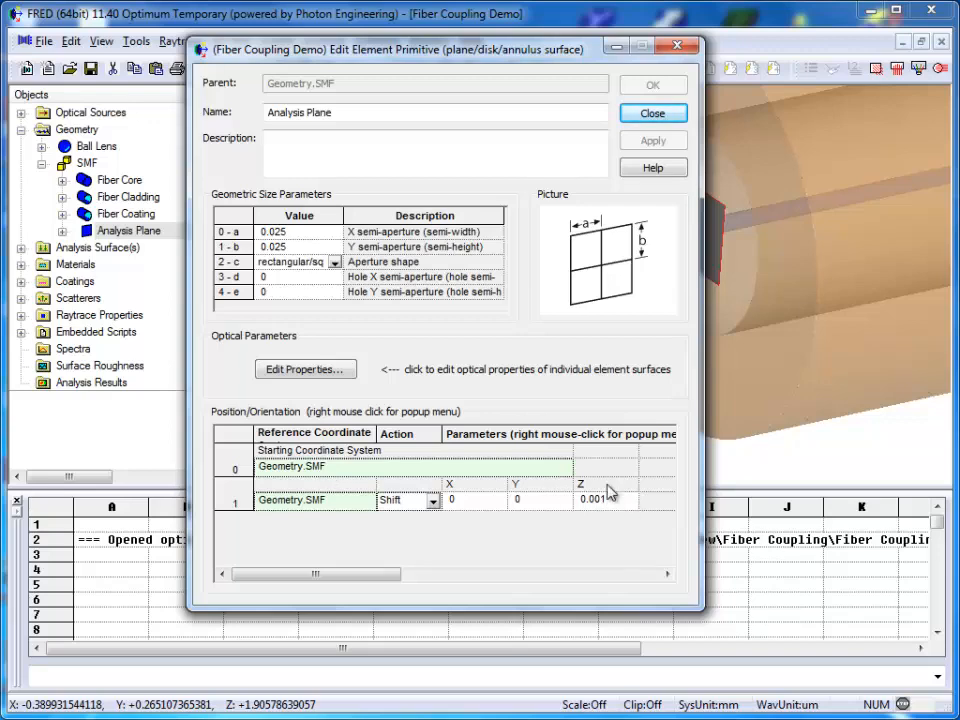
click(677, 50)
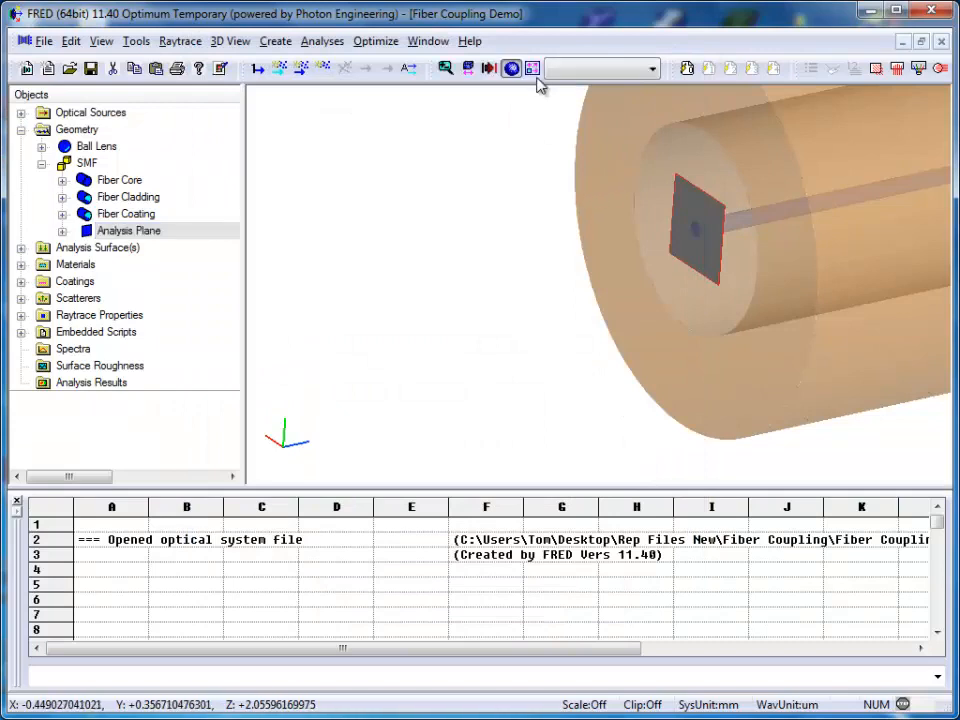
click(533, 69)
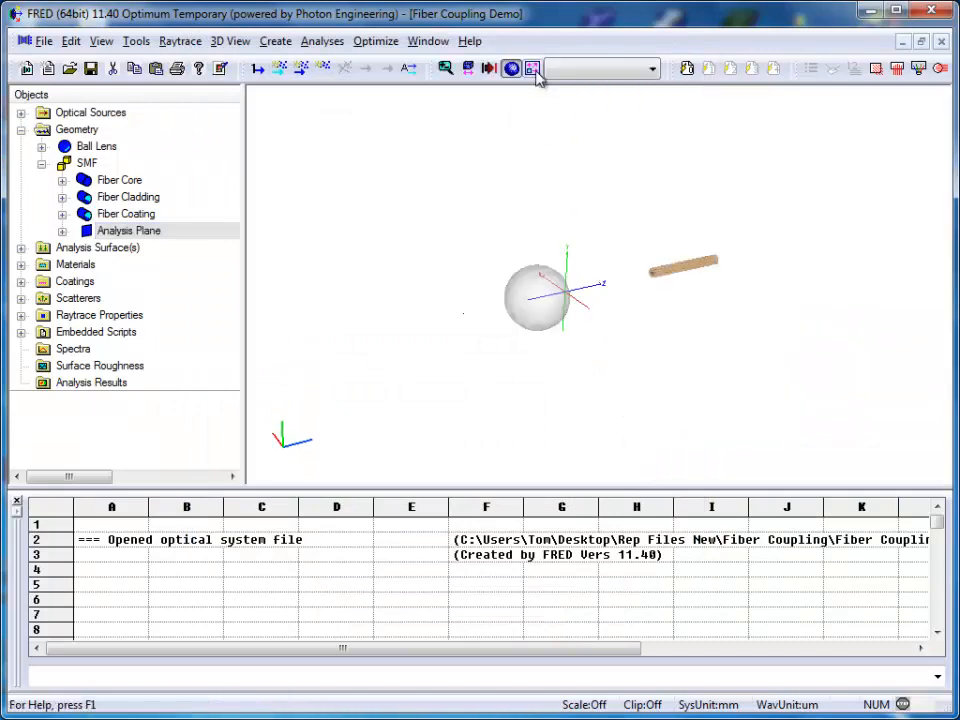
click(21, 131)
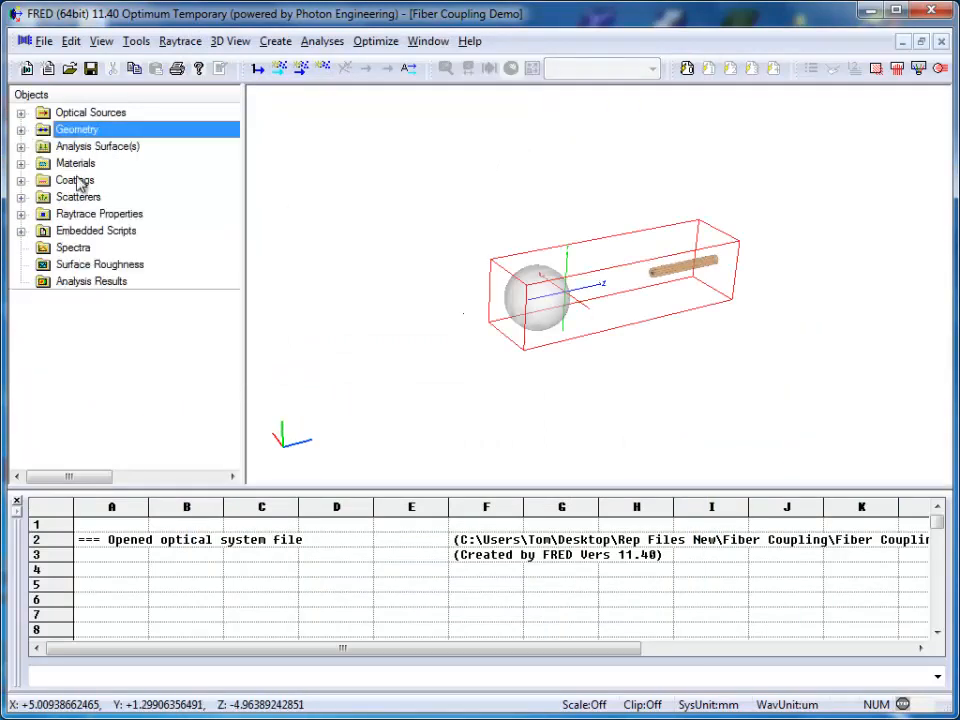
Step: Review the wavelength and refractive index definitions of the Fiber Core and Fiber Cladding materials
click(21, 181)
click(21, 181)
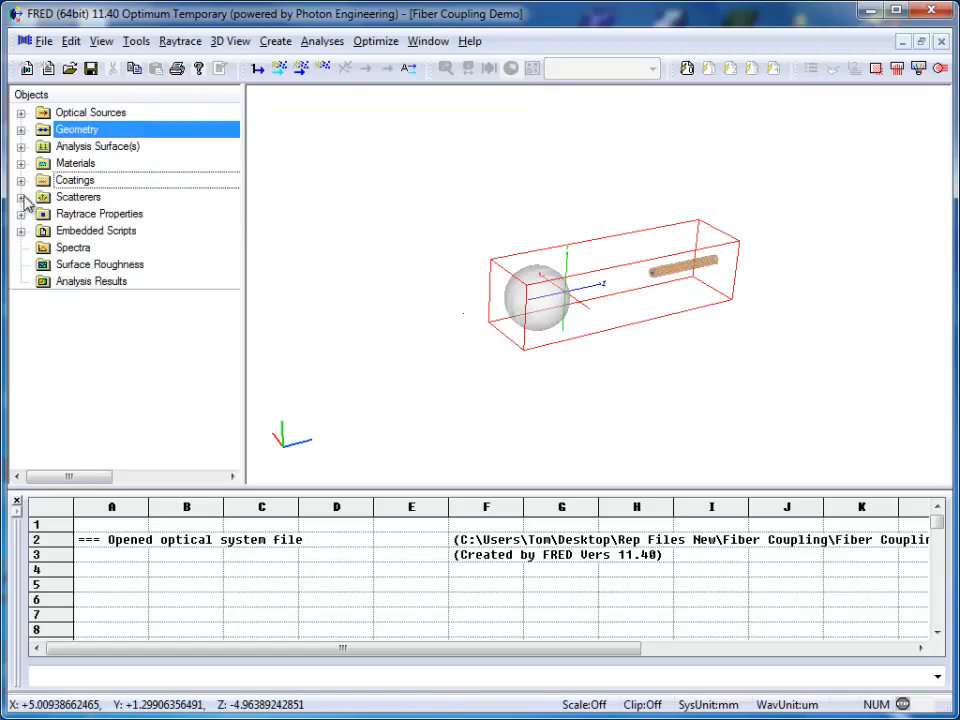
click(21, 163)
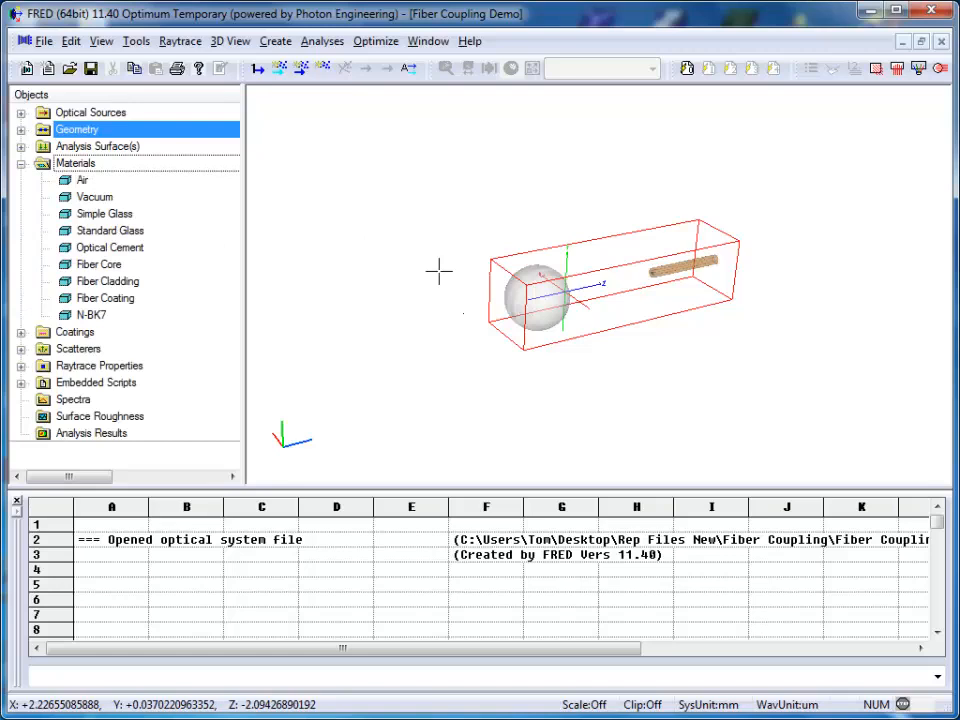
double_click(112, 272)
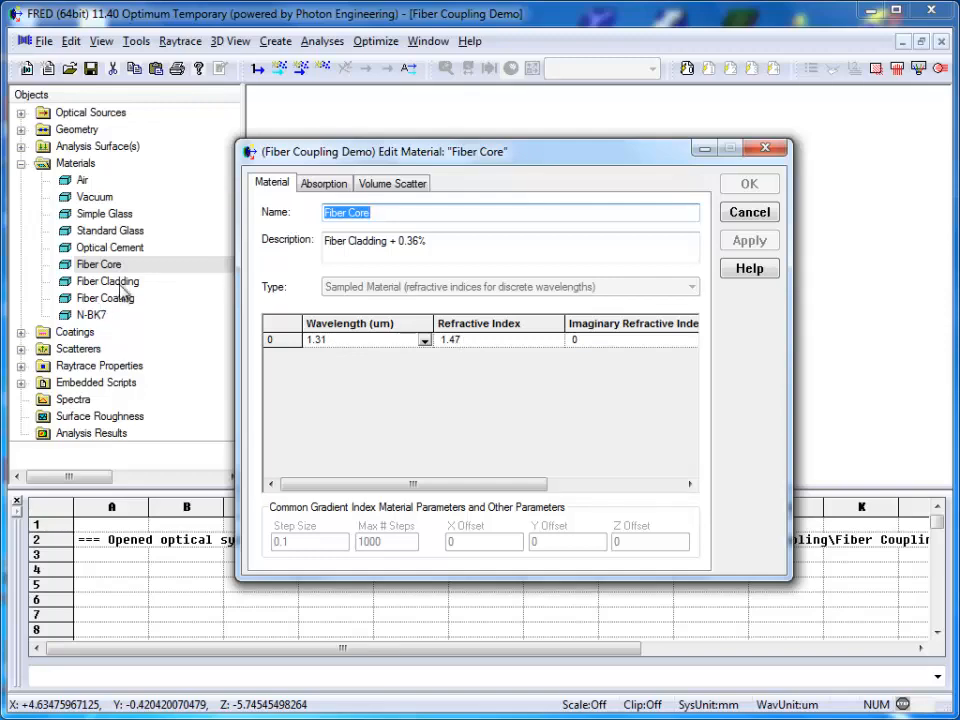
click(118, 282)
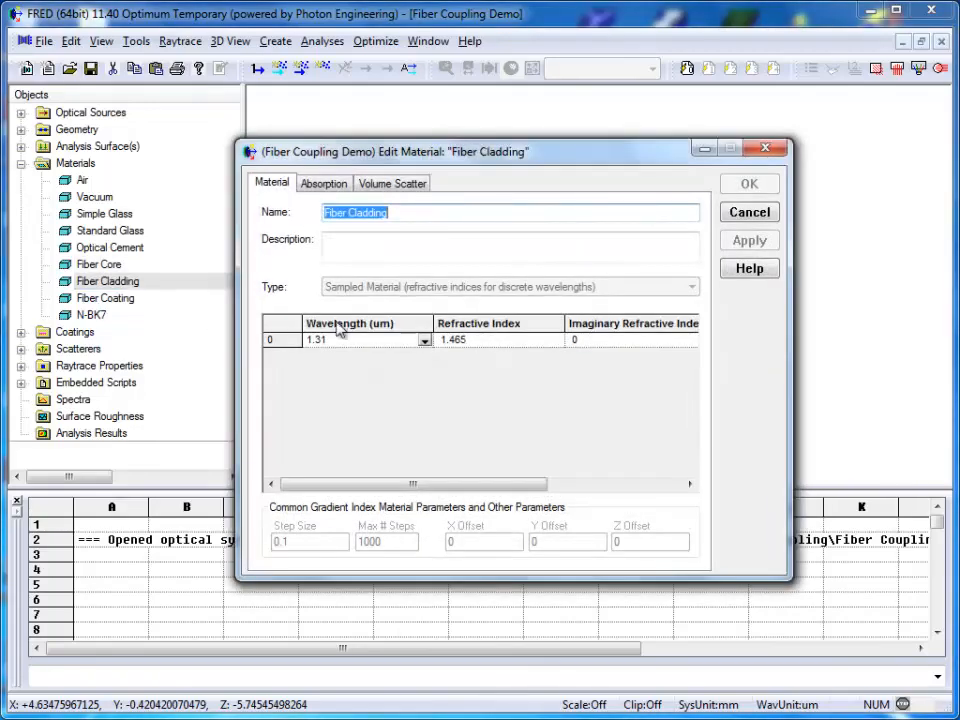
click(767, 150)
click(765, 150)
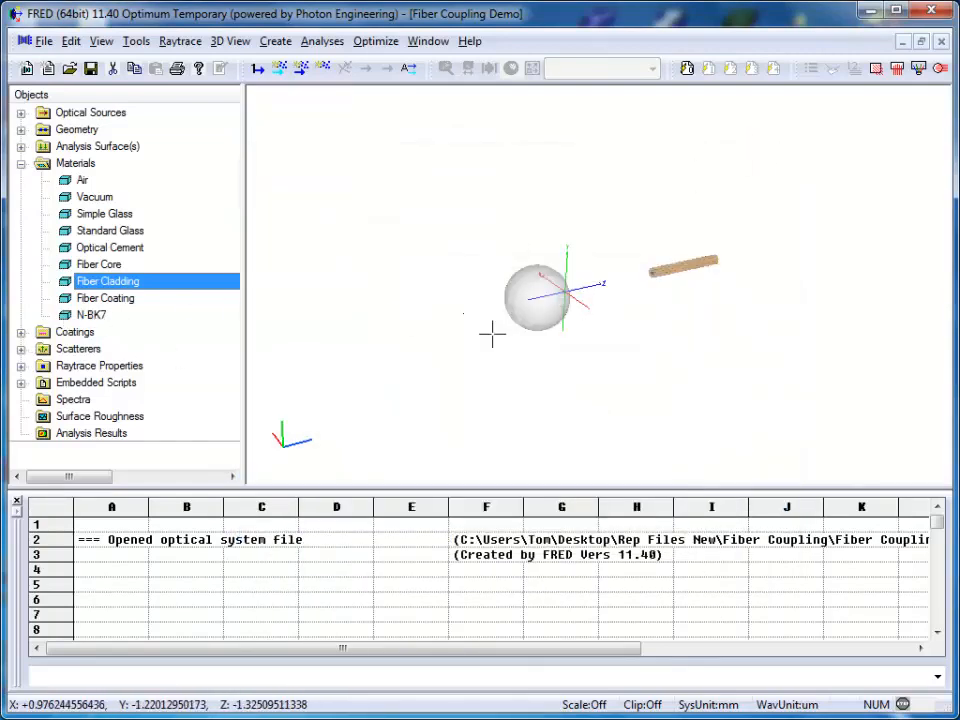
click(75, 166)
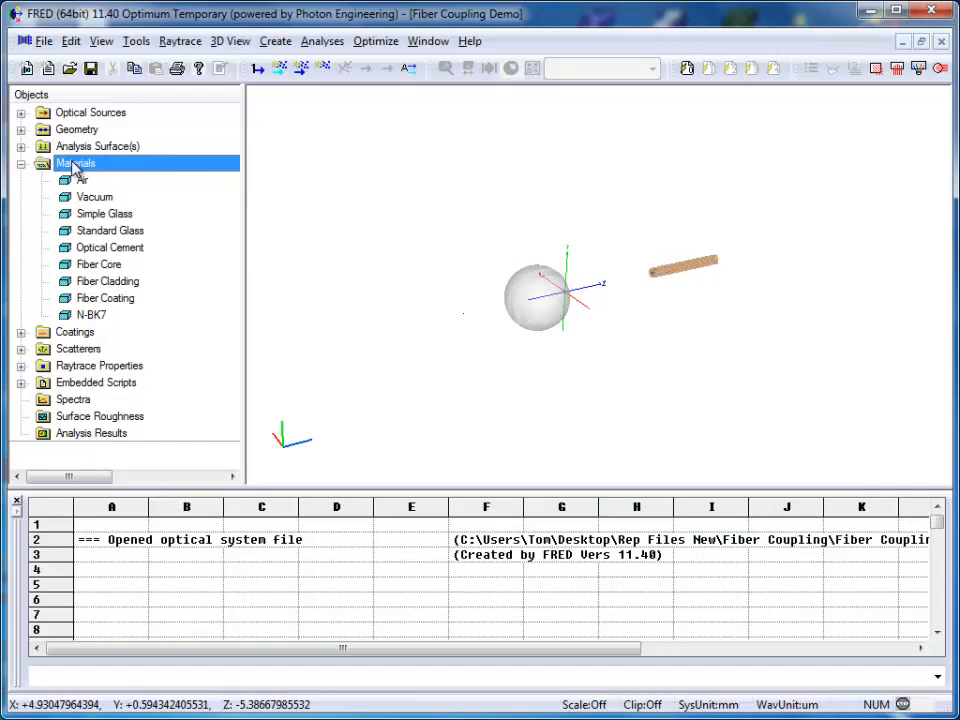
Step: Examine the material types available for a new material, from sampled to gradient index, without creating one
right_click(73, 165)
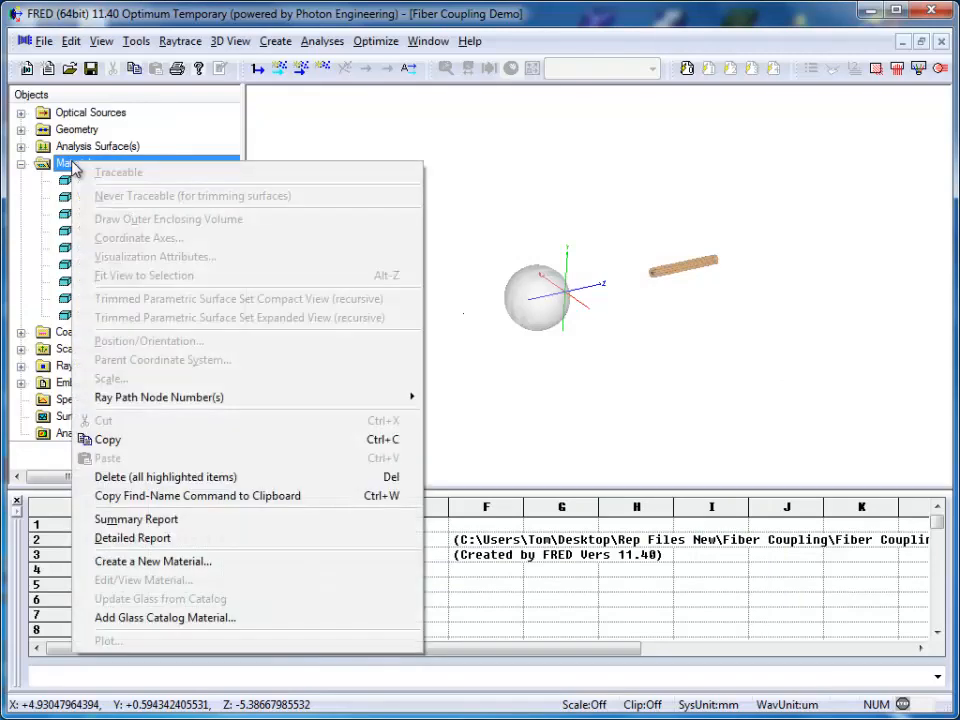
click(200, 563)
drag(553, 167, 589, 121)
click(462, 248)
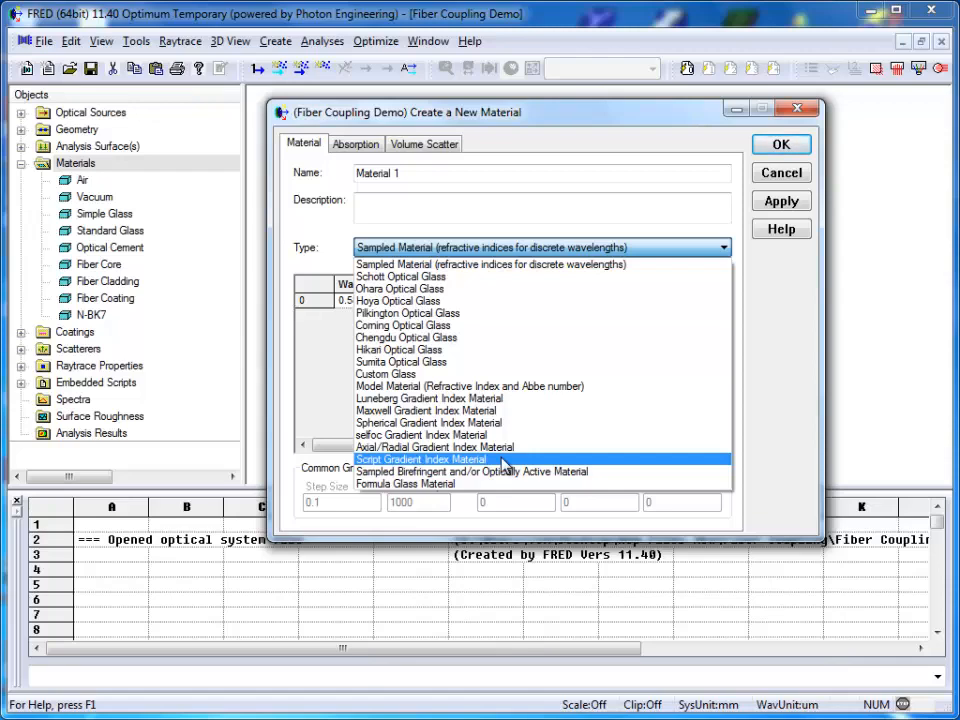
click(786, 317)
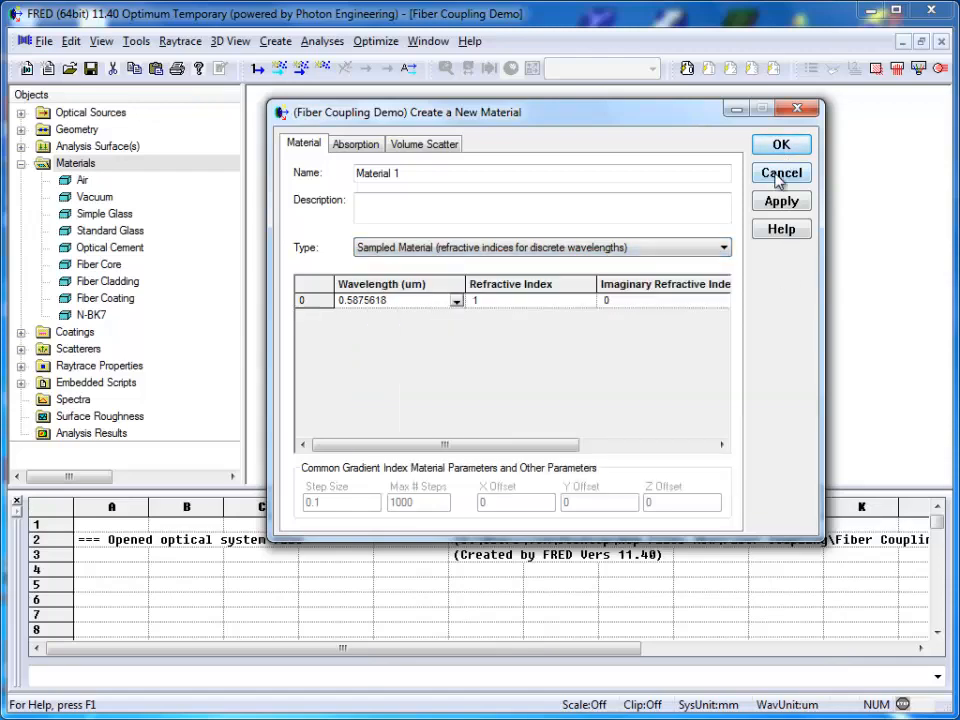
click(779, 174)
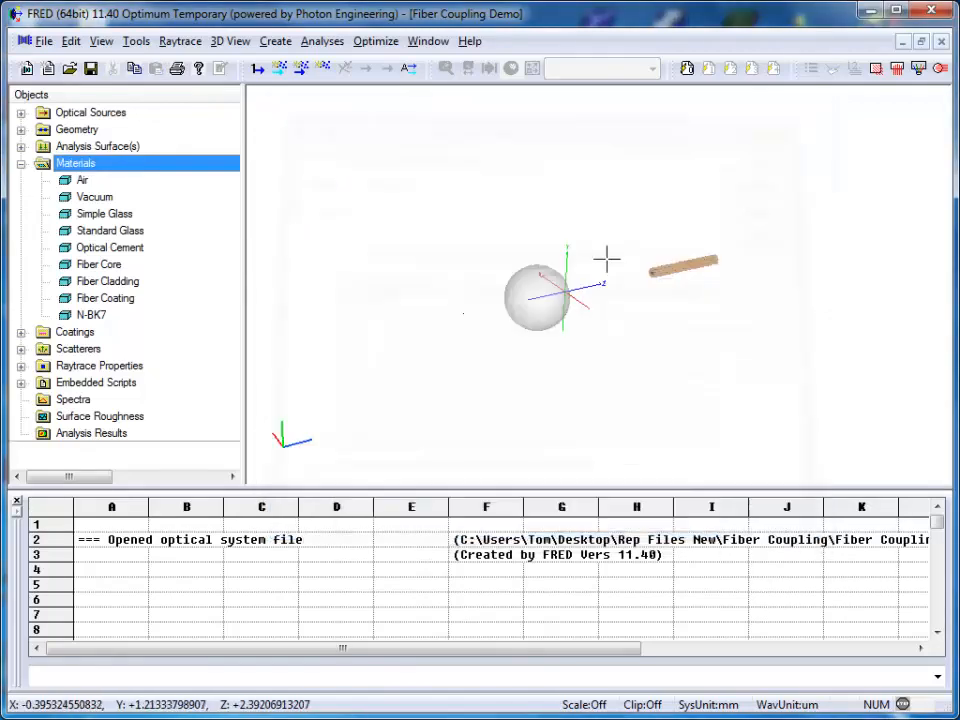
click(21, 164)
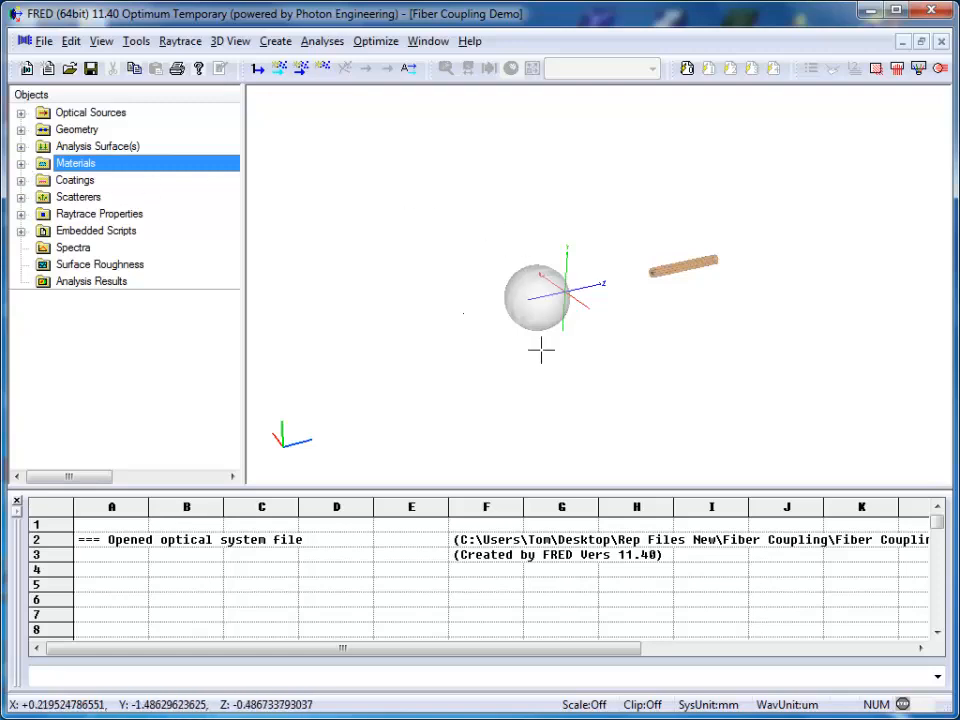
Step: Trace the source rays and render them through the ball lens to the fiber in the 3D view
drag(540, 347, 553, 318)
scroll(553, 316, up, 5)
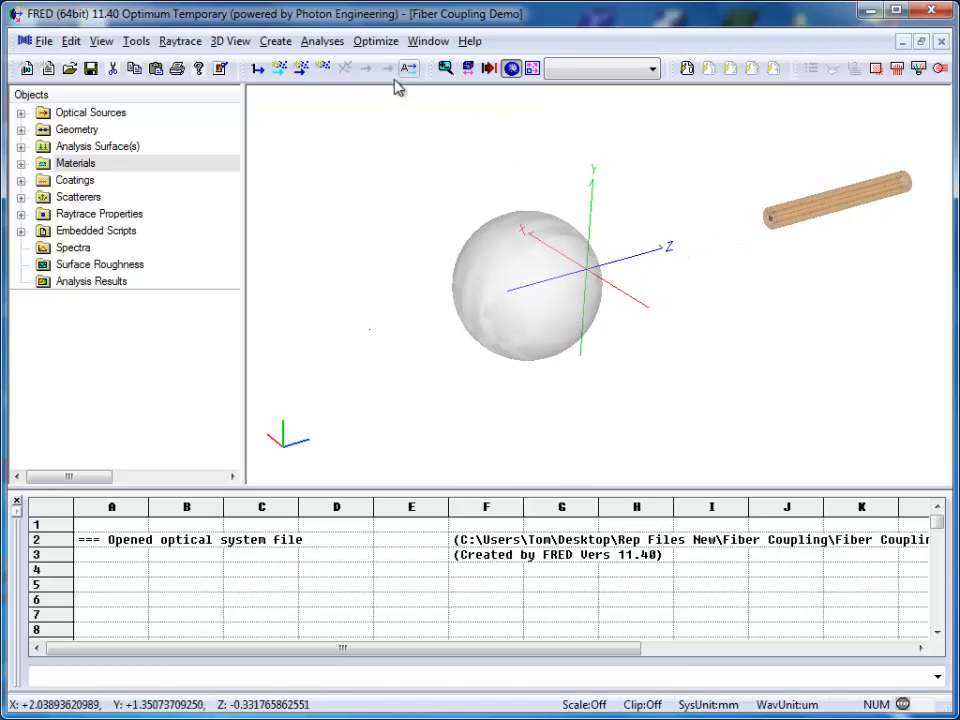
click(301, 75)
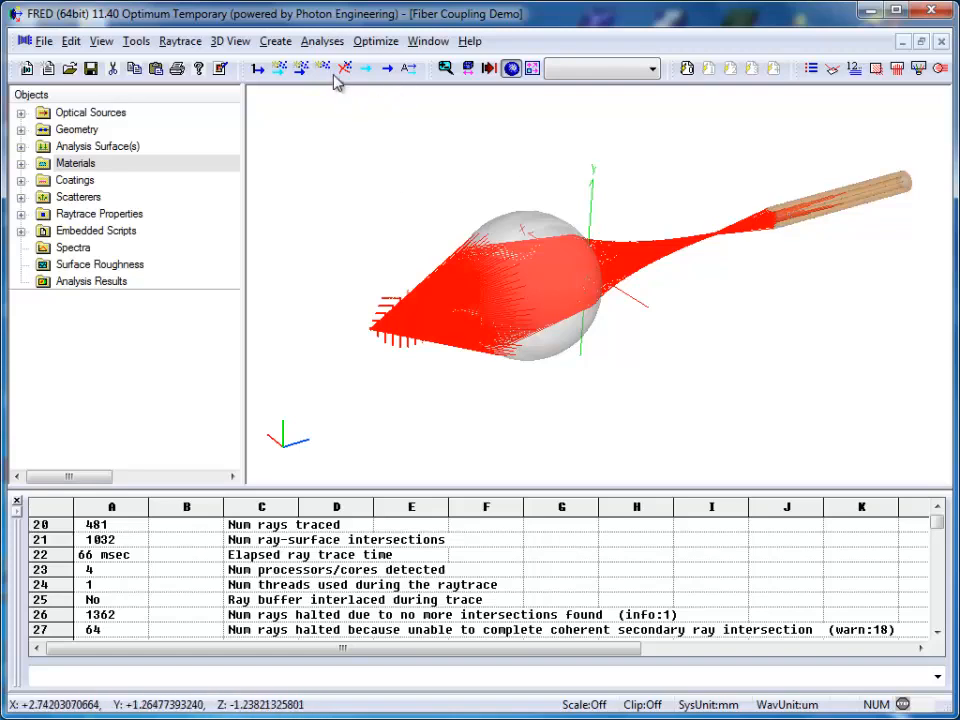
Step: Calculate the fiber coupling efficiency on the Fiber Interface for a step-index fiber with the core semi-aperture set to 0.005
click(320, 46)
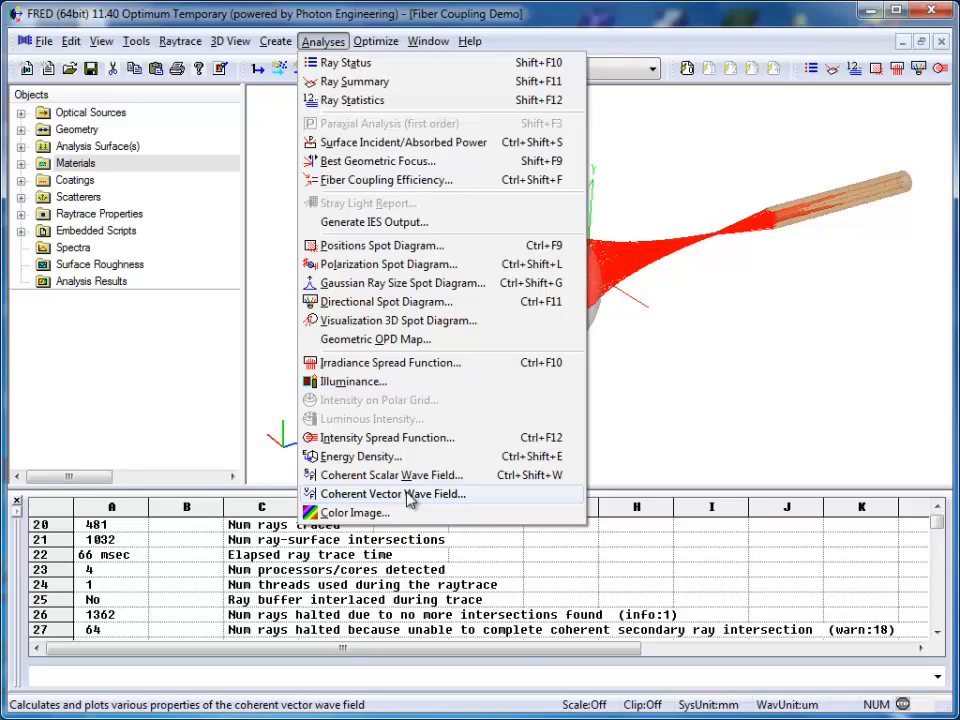
click(400, 190)
drag(439, 100, 457, 174)
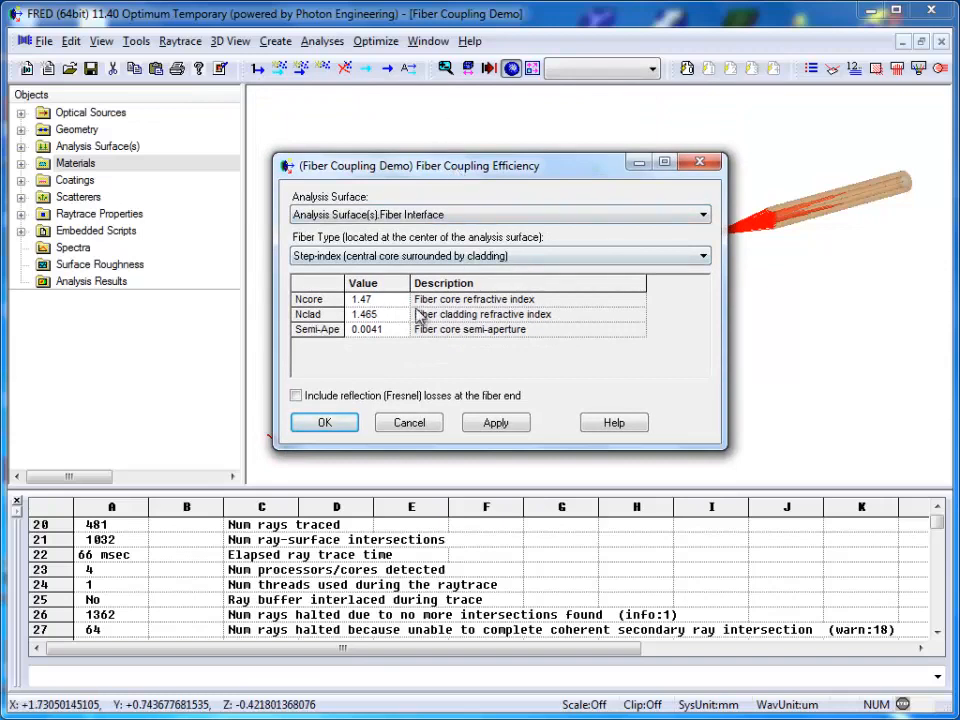
click(370, 329)
click(390, 329)
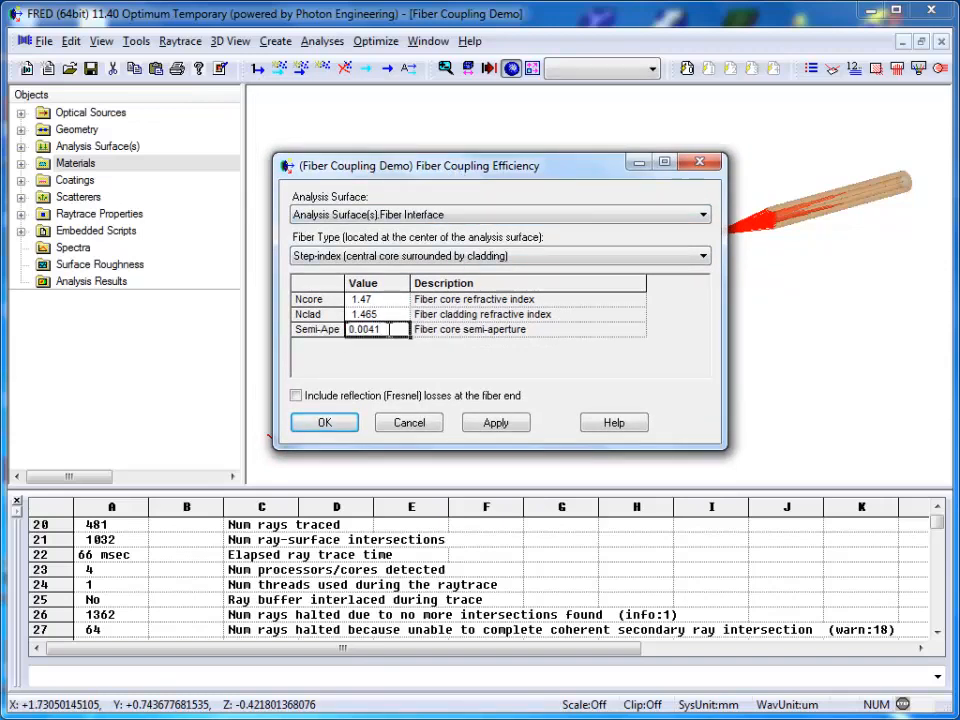
key(BackSpace)
key(BackSpace)
text(5)
click(324, 423)
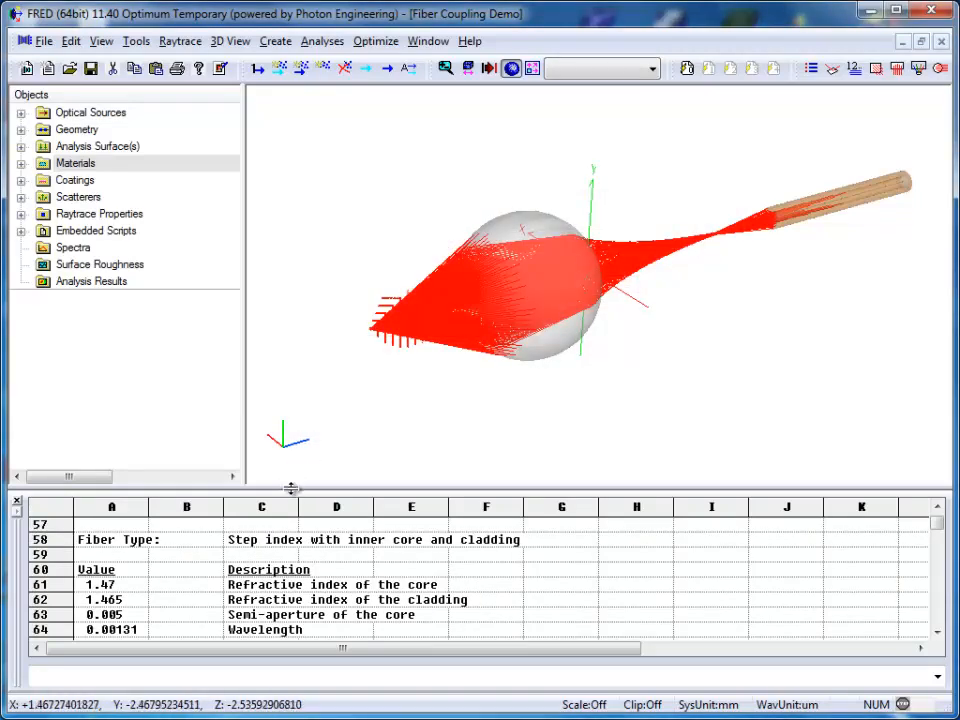
Step: Review the computed fiber coupling efficiencies in the enlarged text output, then restore the 3D view's size
drag(291, 491, 294, 311)
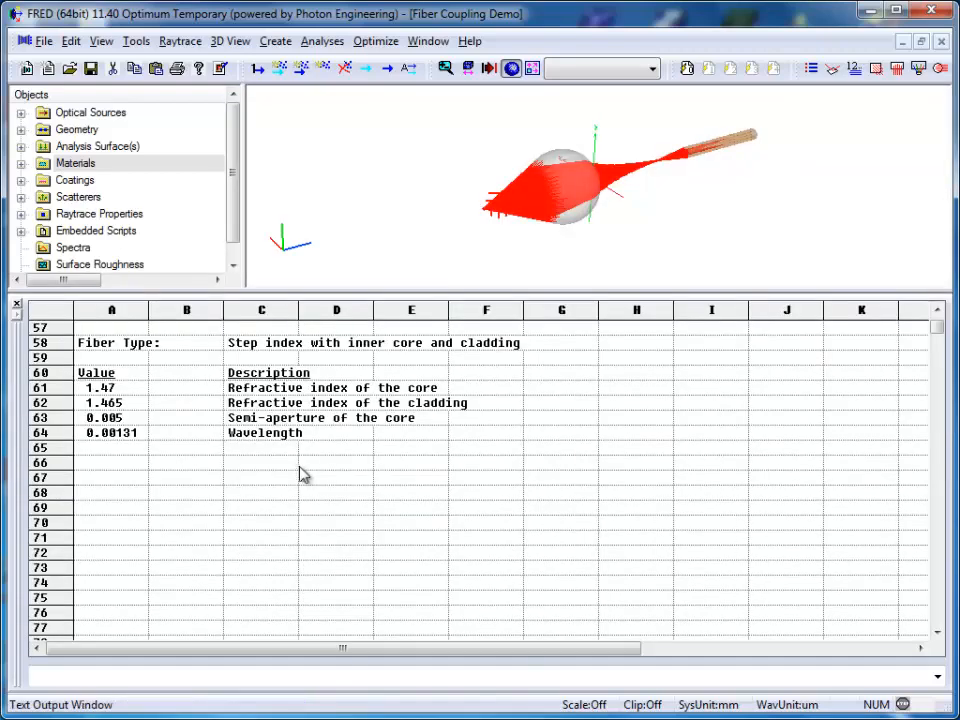
drag(937, 318, 937, 315)
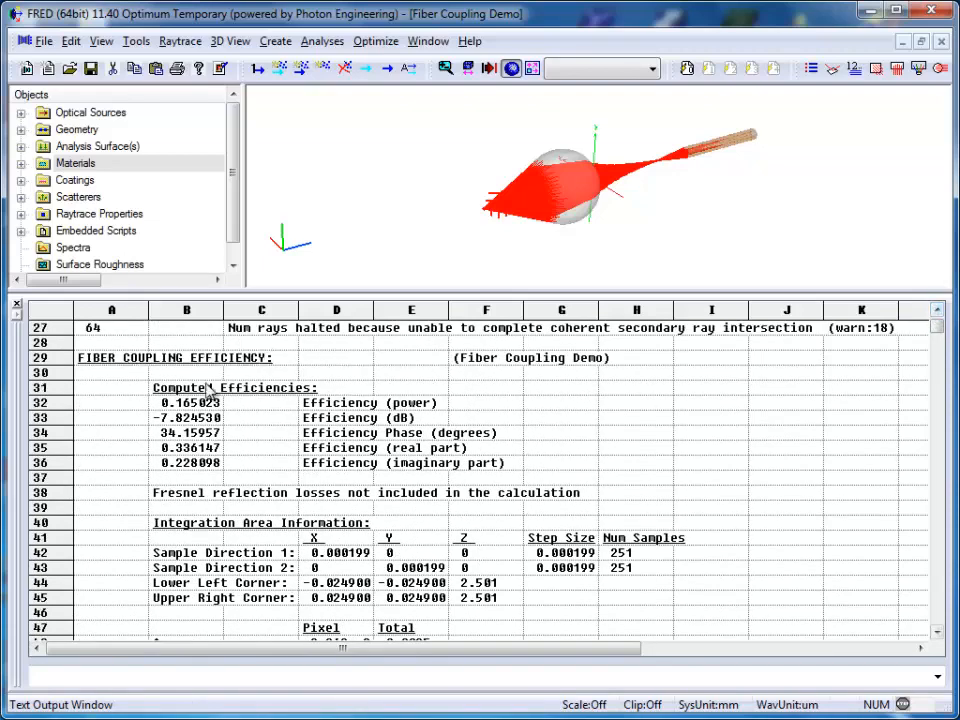
click(937, 633)
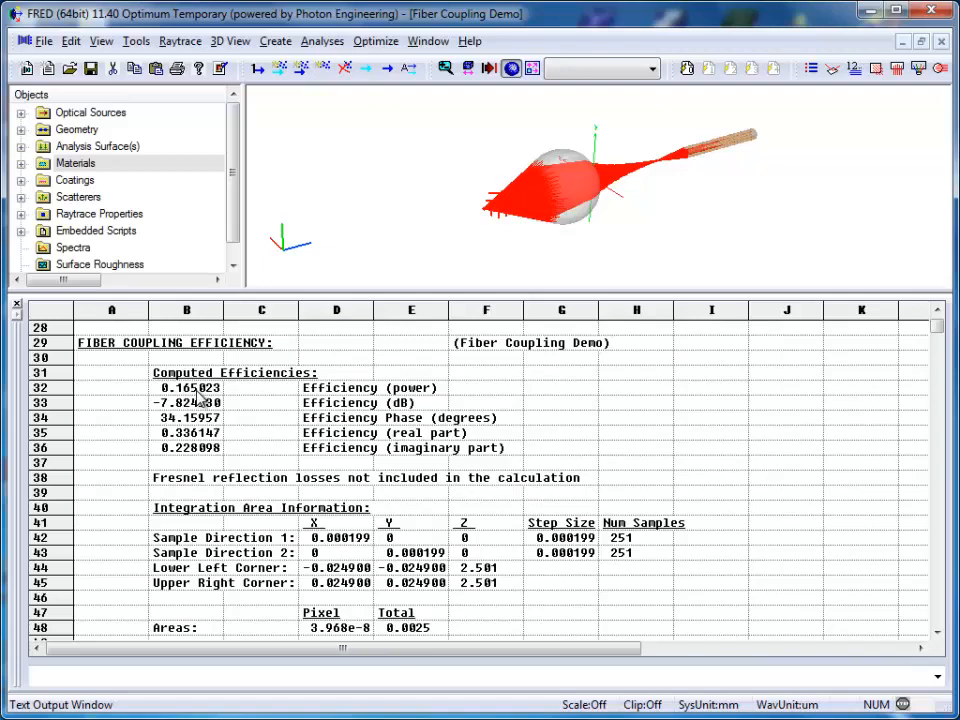
drag(373, 290, 352, 540)
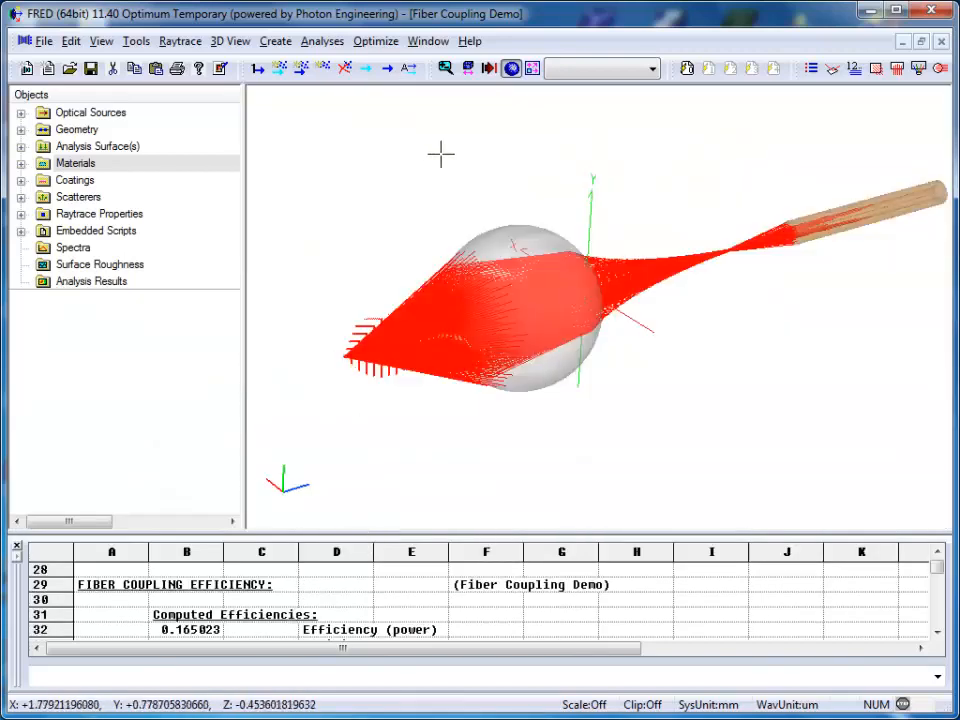
Step: Compute the Irradiance Spread Function on the Fiber Interface and store it as an analysis results node
click(326, 44)
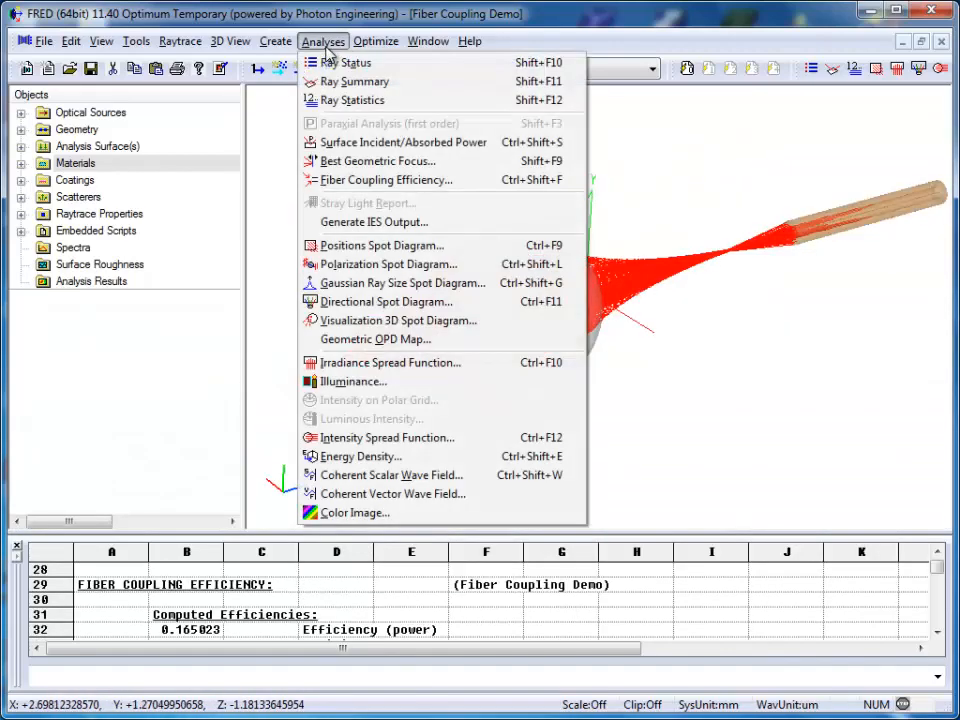
click(400, 363)
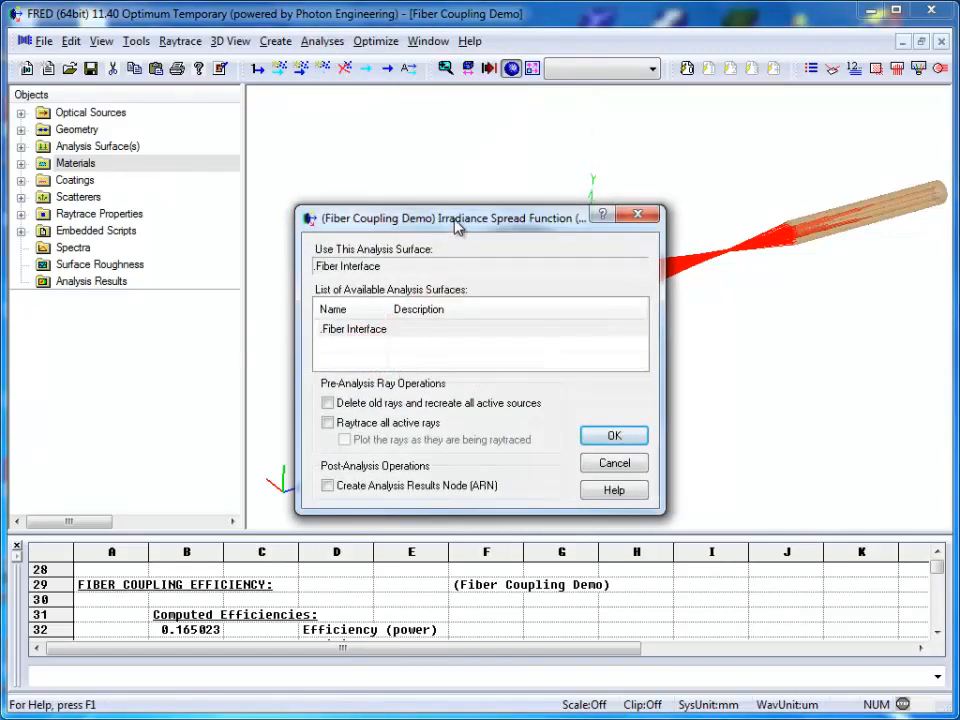
drag(456, 221, 561, 145)
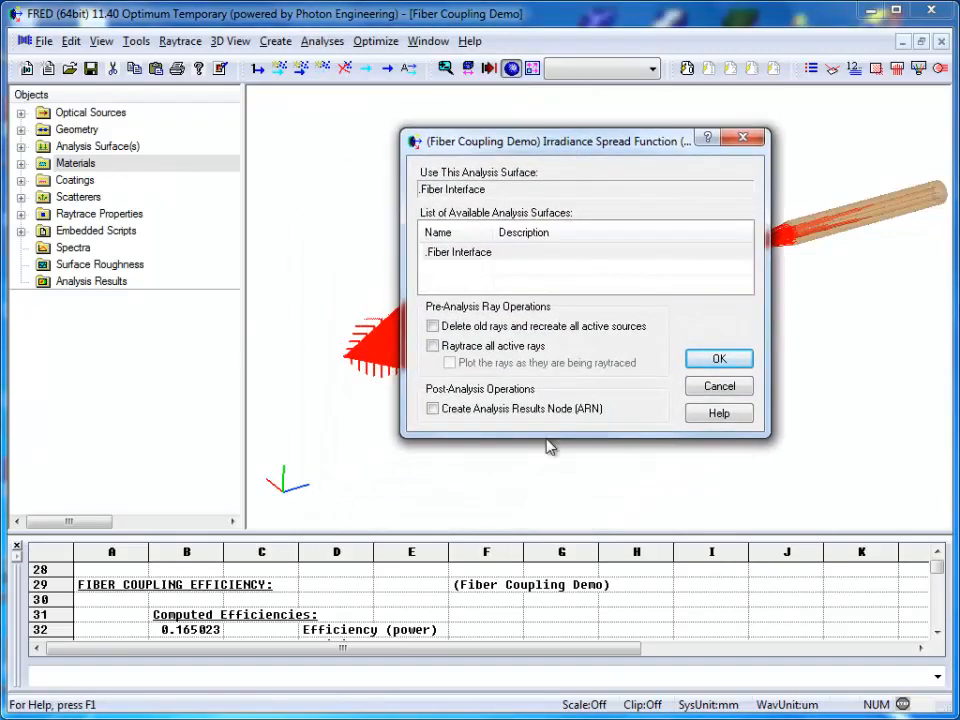
click(434, 409)
click(715, 360)
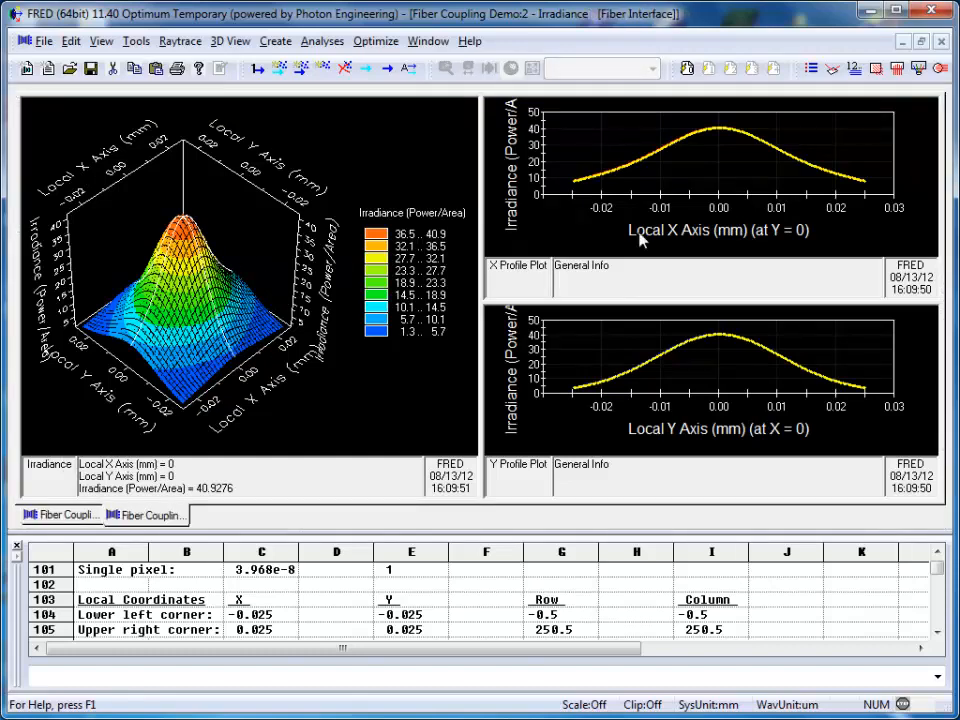
Step: Probe off-centre X and Y irradiance profiles on the chart and turn off its perspective view
click(230, 305)
click(181, 292)
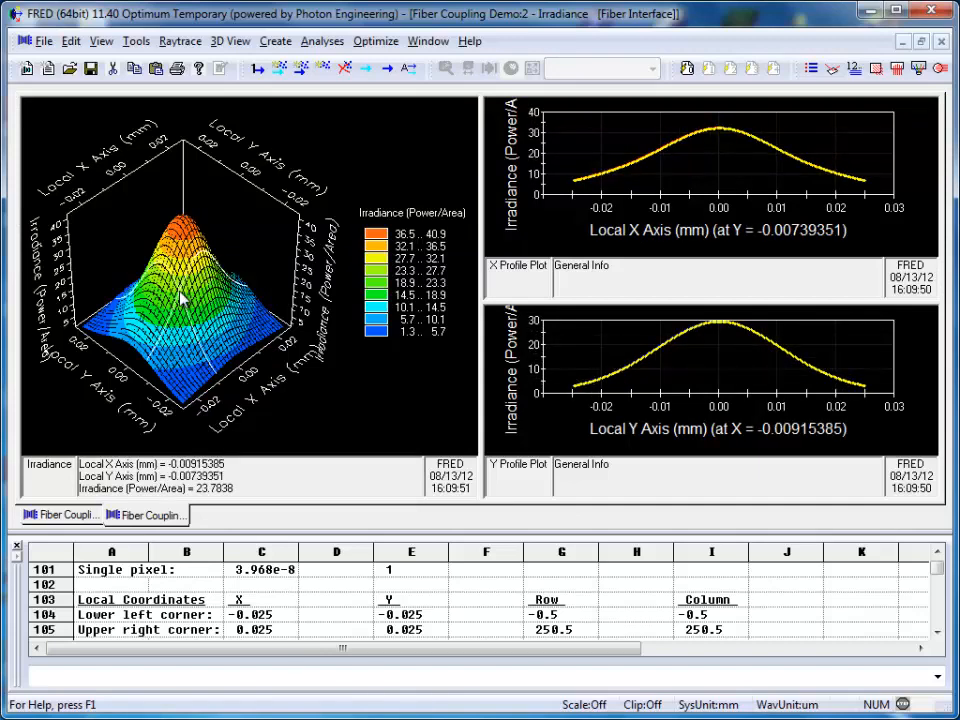
right_click(194, 145)
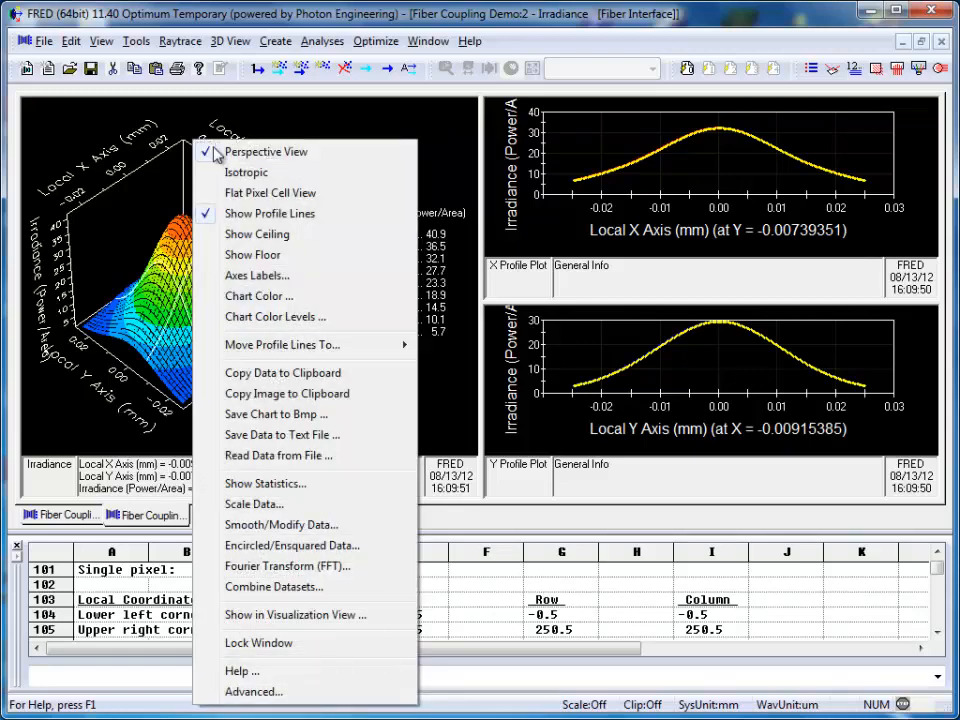
click(301, 153)
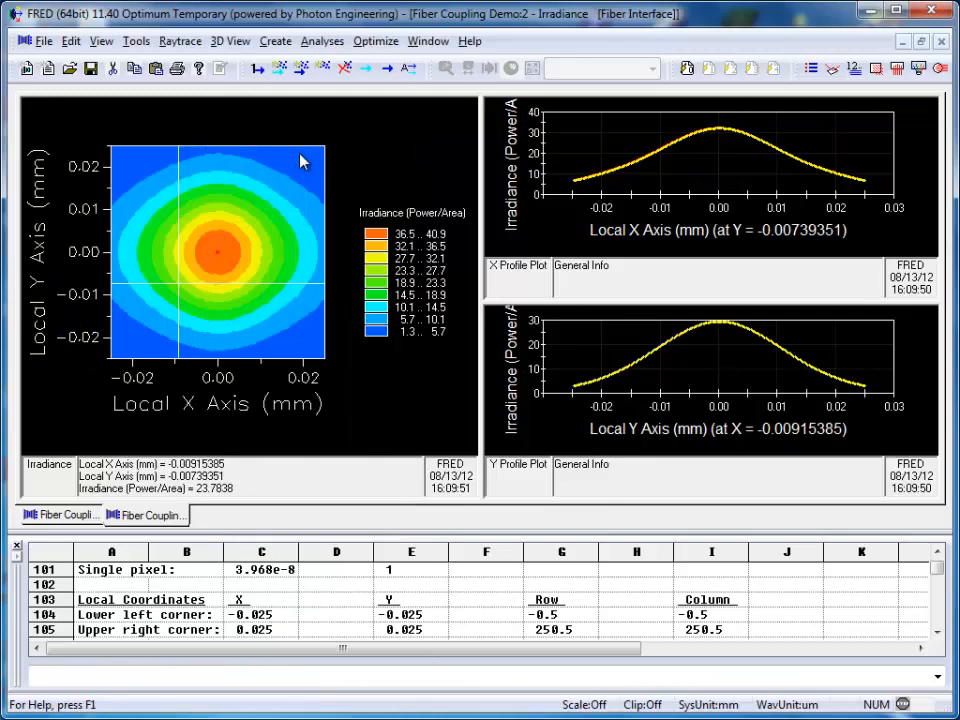
Step: Review the display and data options of the irradiance chart, then close the chart
right_click(289, 162)
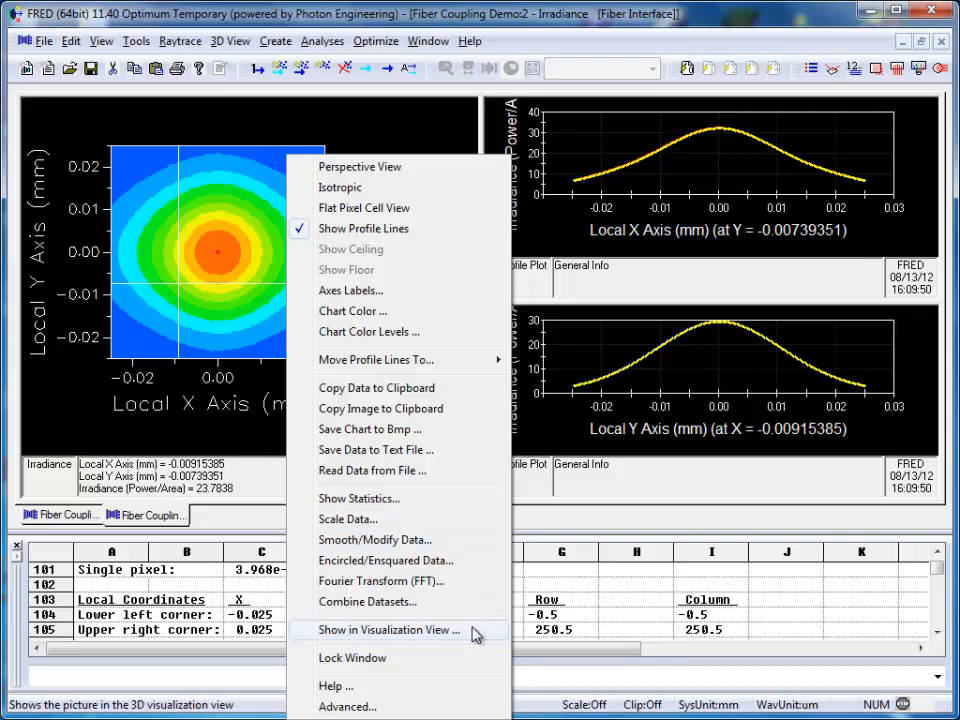
click(190, 403)
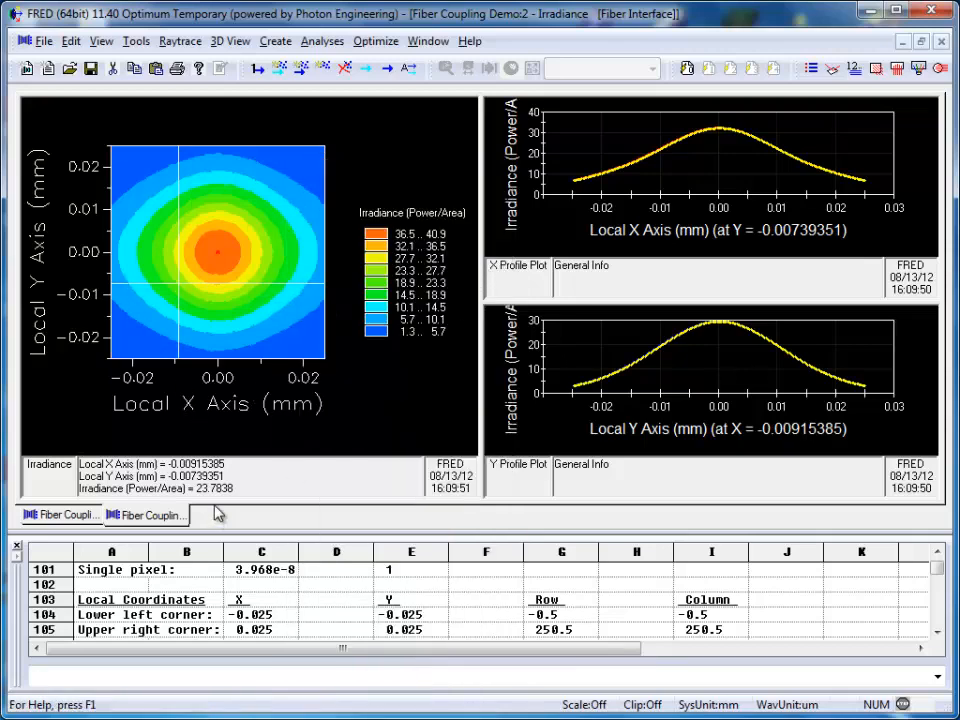
click(942, 42)
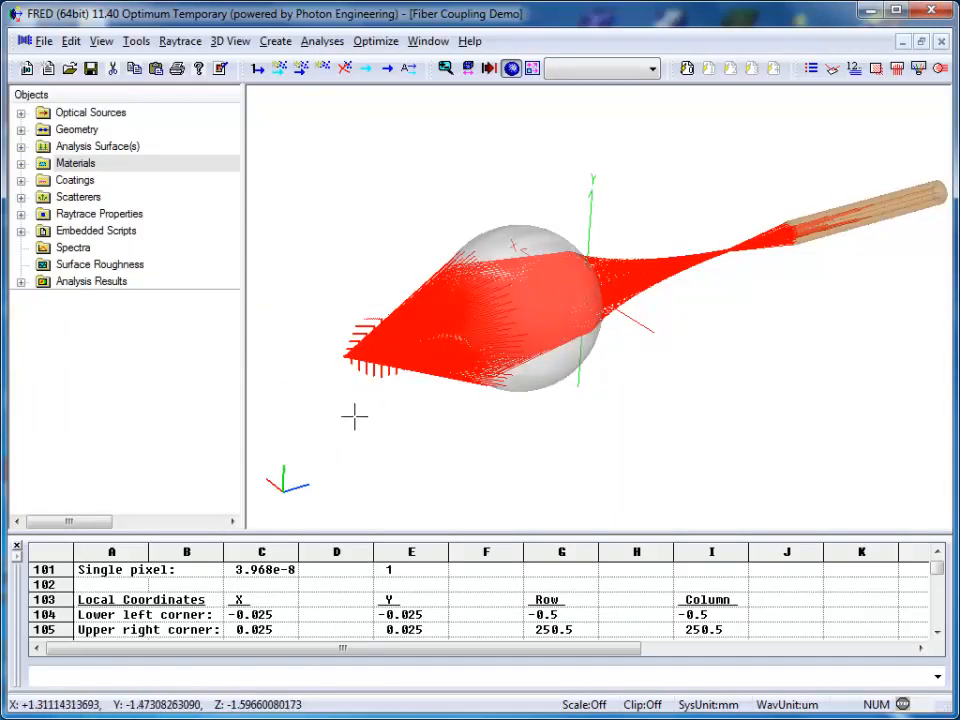
Step: Check the irradiance result stored under Analysis Results in the model
drag(354, 414, 369, 418)
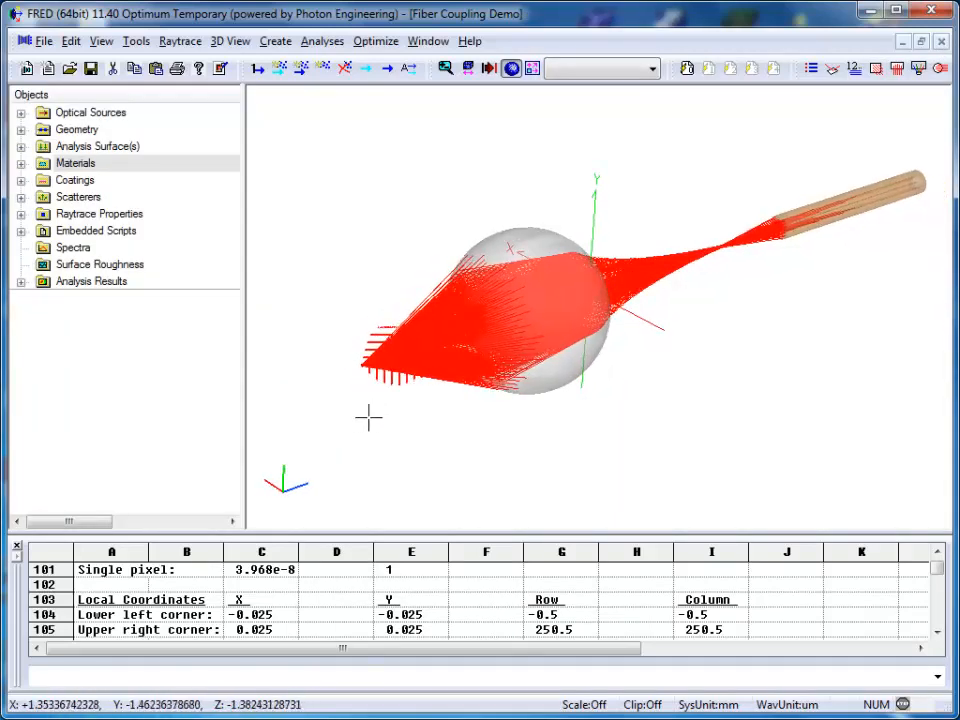
click(21, 282)
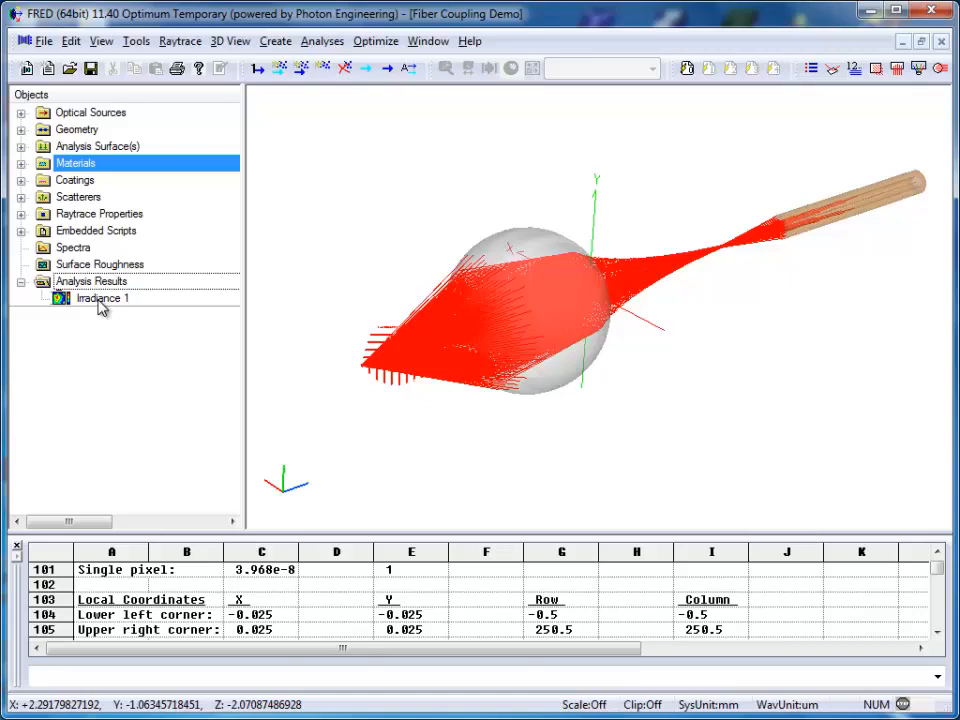
click(21, 282)
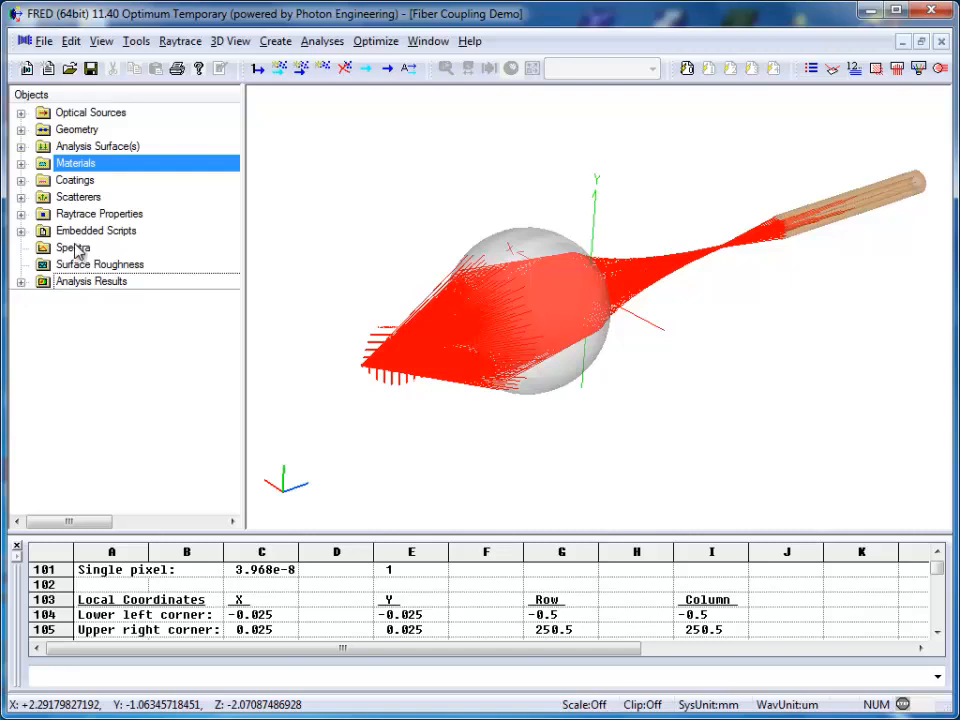
Step: Open the embedded Distance Scan script and review its scan settings, fiber settings and output headers
click(21, 232)
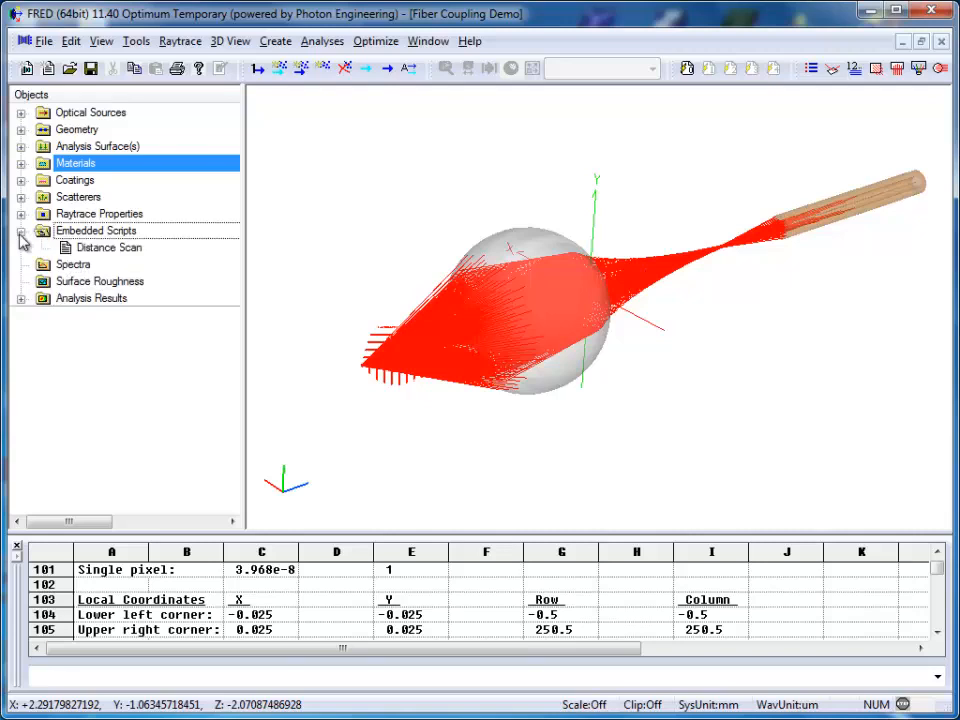
double_click(112, 248)
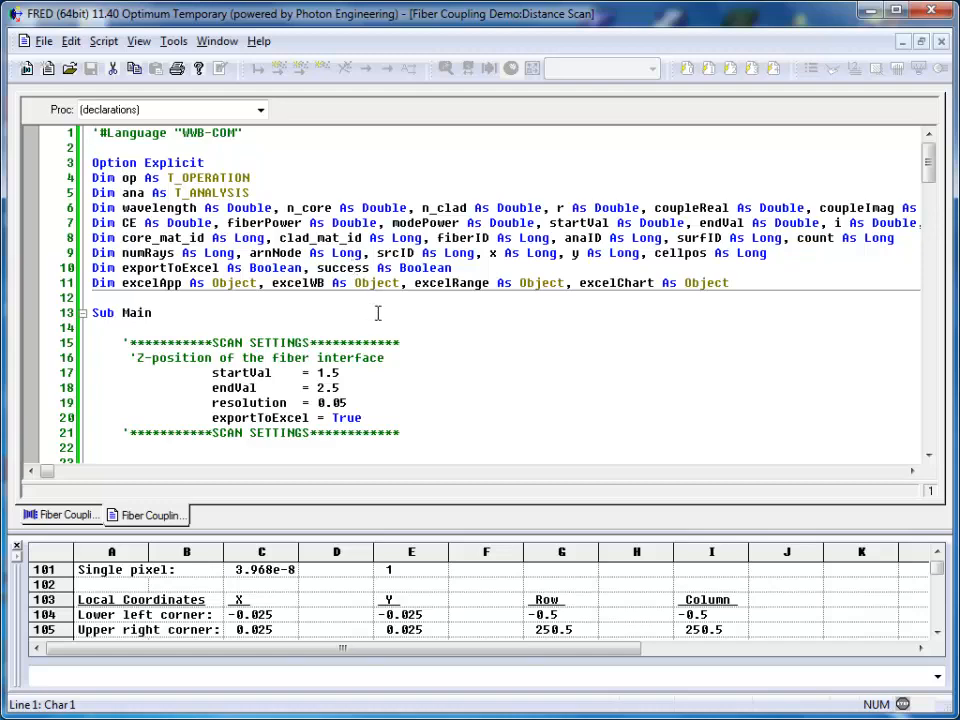
scroll(375, 308, down, 9)
scroll(379, 315, down, 9)
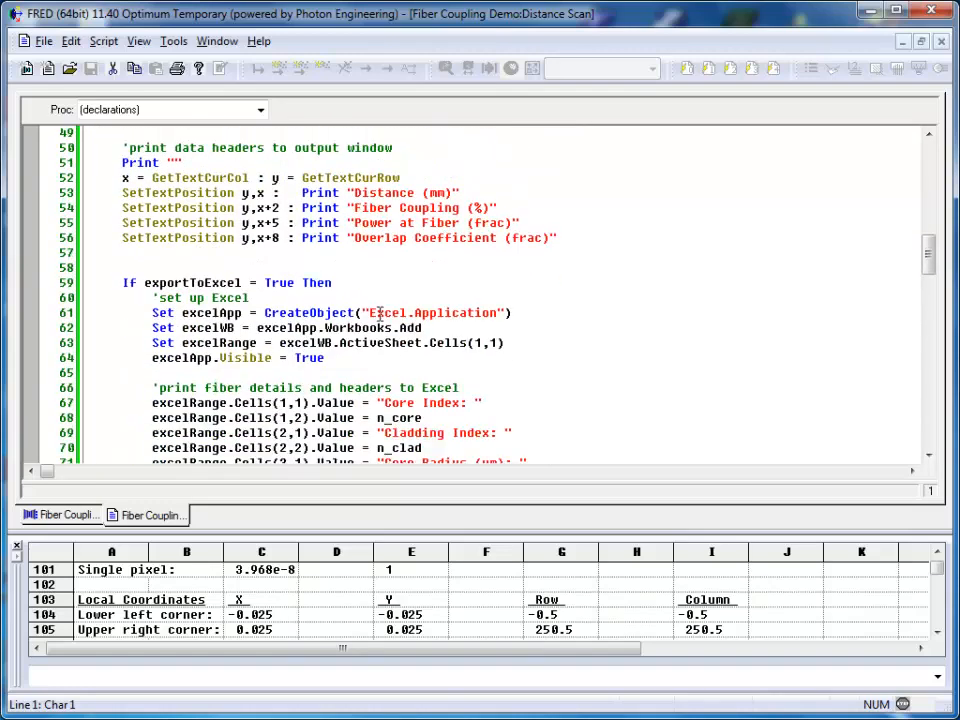
scroll(379, 315, up, 6)
scroll(379, 315, up, 5)
scroll(379, 315, down, 12)
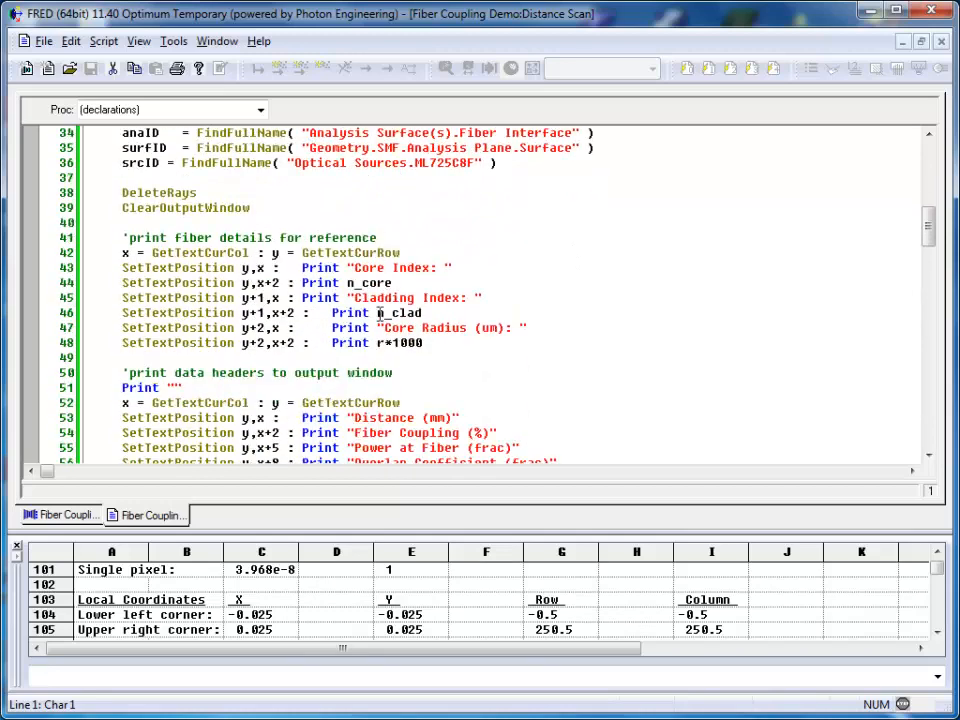
scroll(380, 313, up, 9)
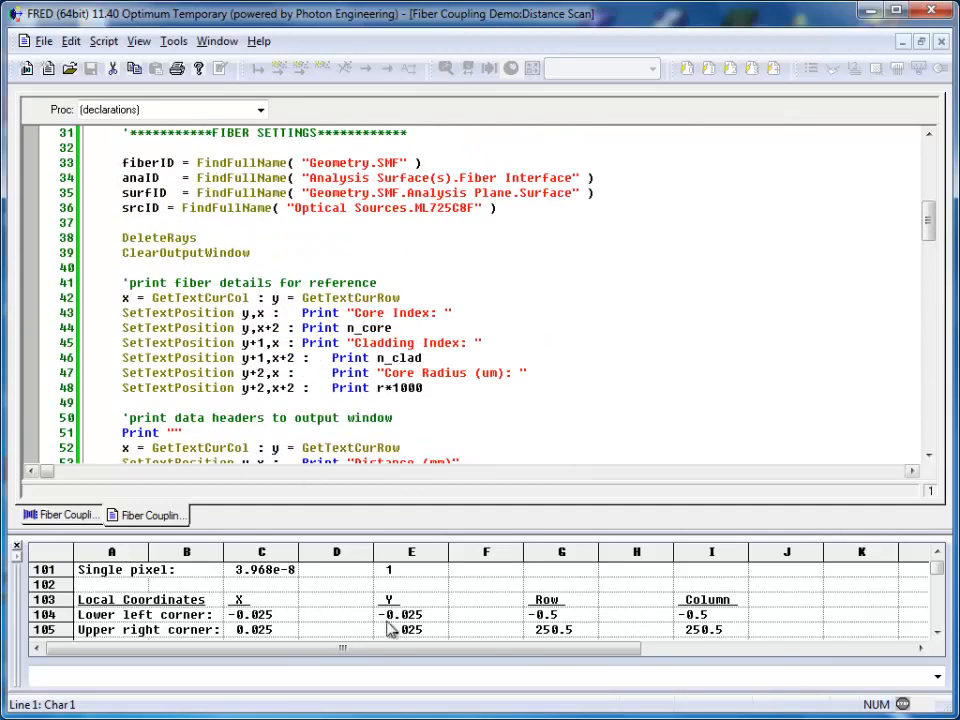
Step: Read the Distance Scan script's section that sets up Excel and writes the fiber details and column headers
click(348, 297)
scroll(360, 300, down, 3)
scroll(360, 300, down, 4)
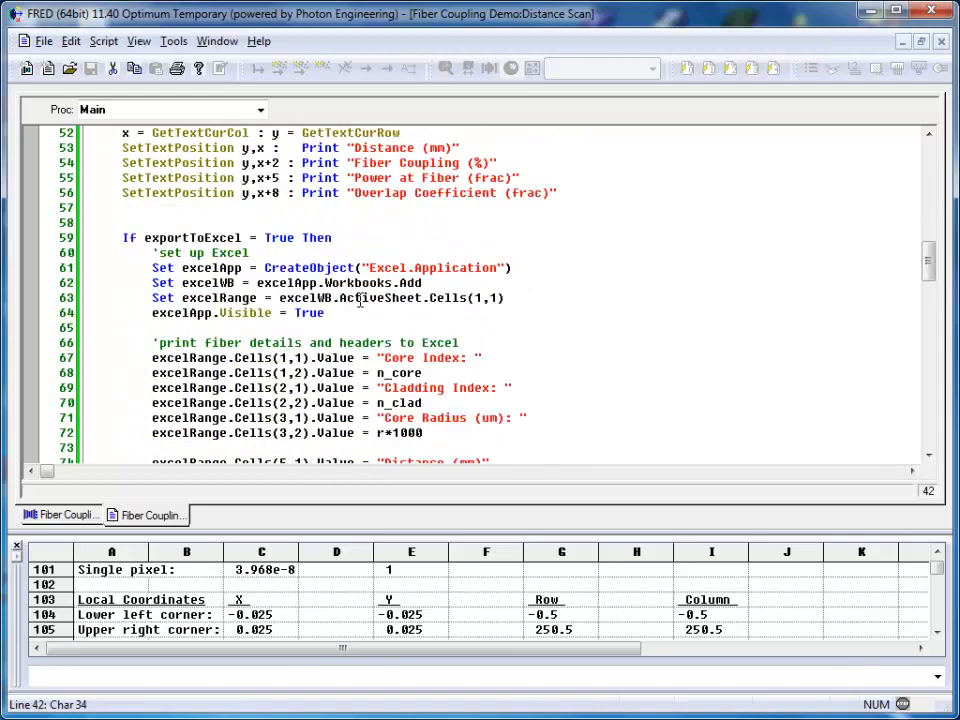
scroll(404, 402, down, 3)
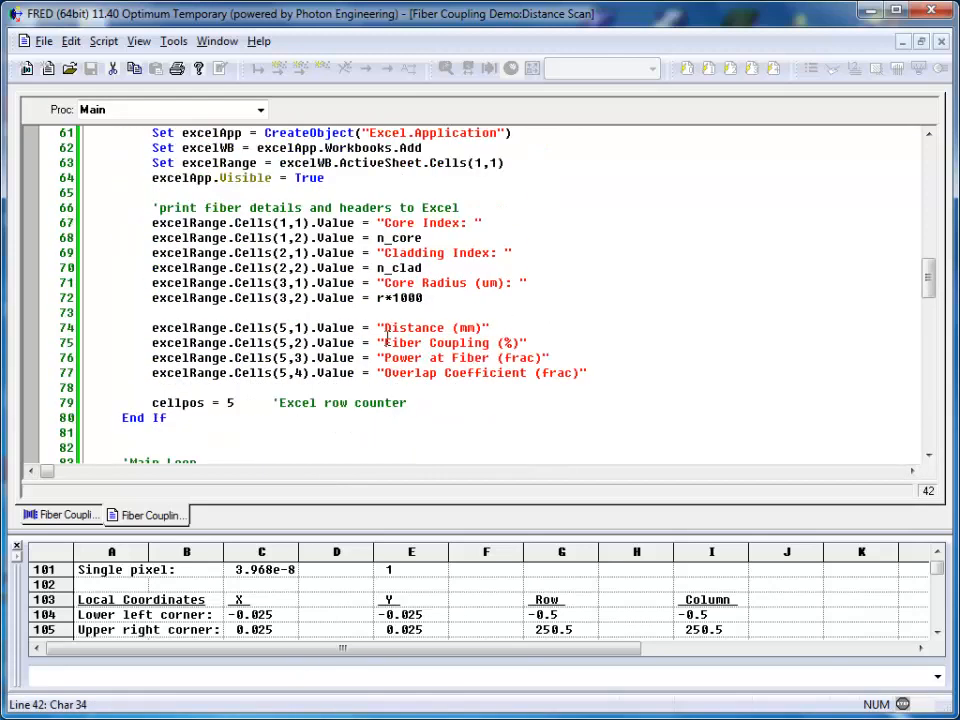
Step: Review the Distance Scan script's main loop, results output and Excel chart section, then close the script
scroll(388, 337, down, 7)
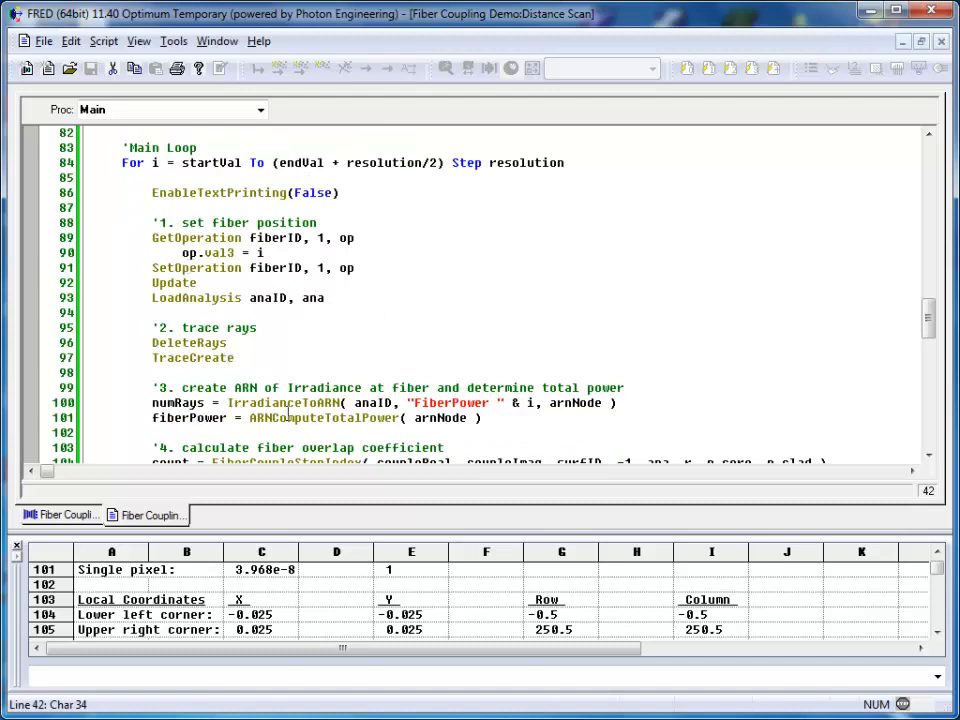
scroll(288, 411, down, 1)
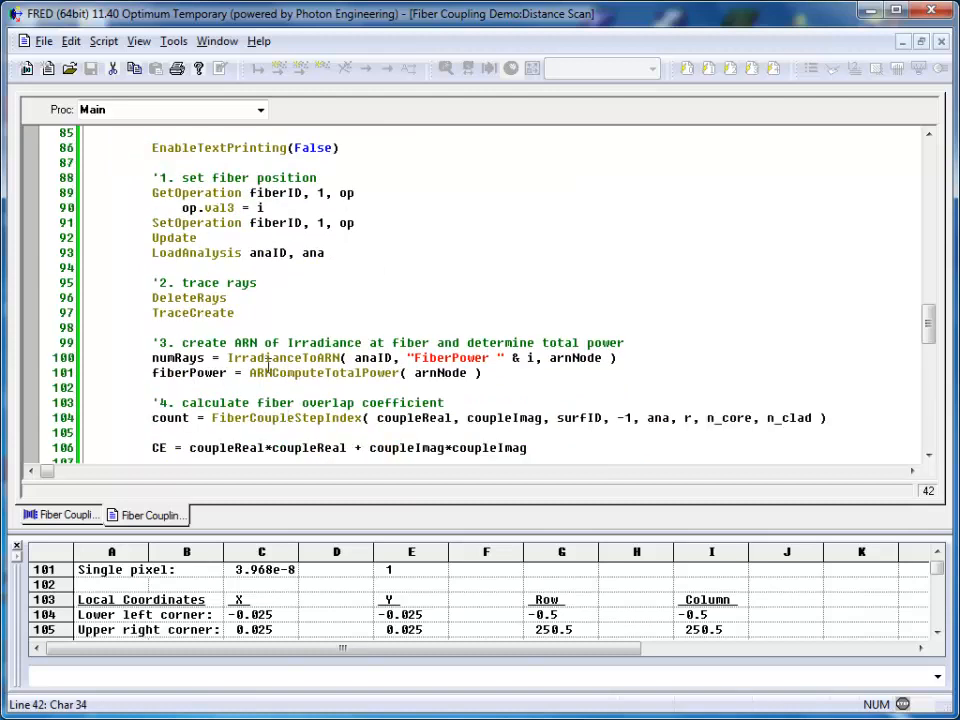
scroll(260, 360, down, 9)
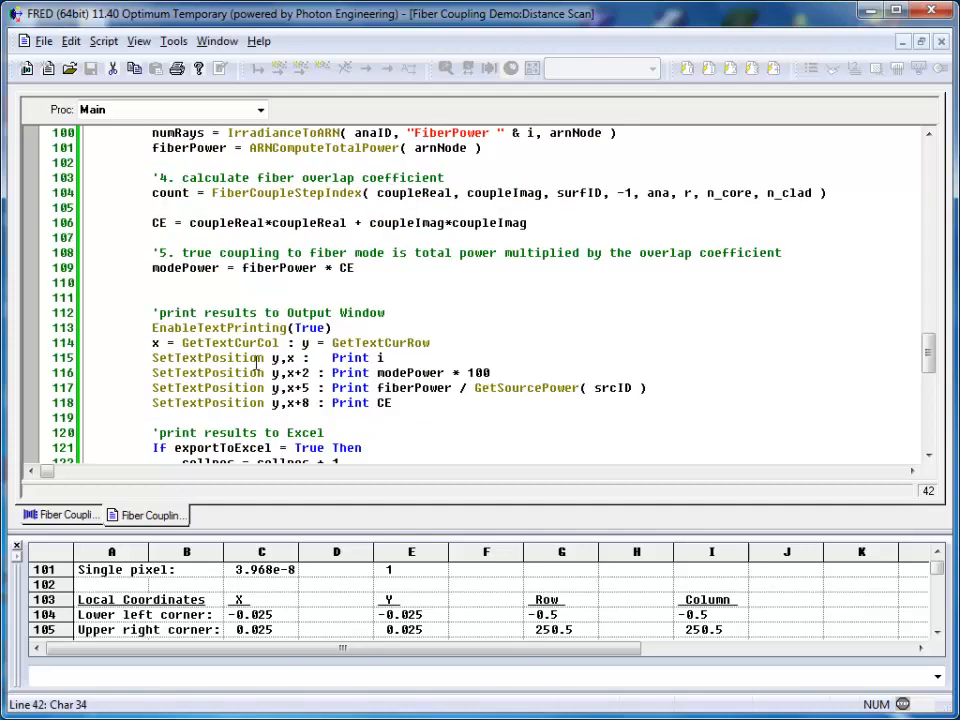
scroll(311, 406, down, 2)
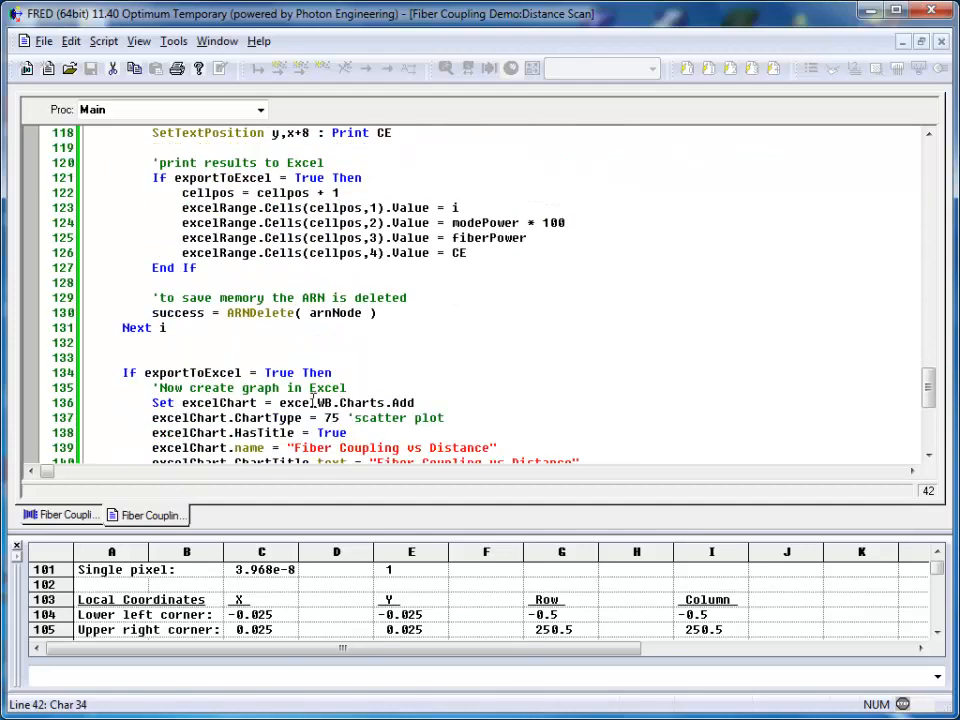
click(938, 43)
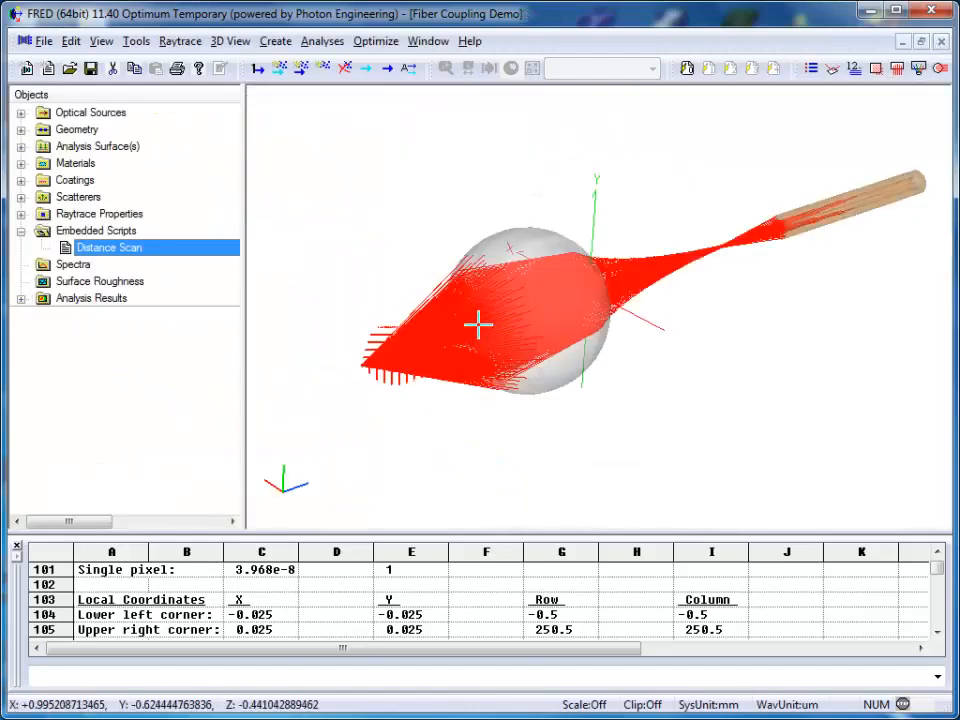
Step: Run the embedded Distance Scan script to calculate fiber coupling over the scanned fiber distances
right_click(83, 250)
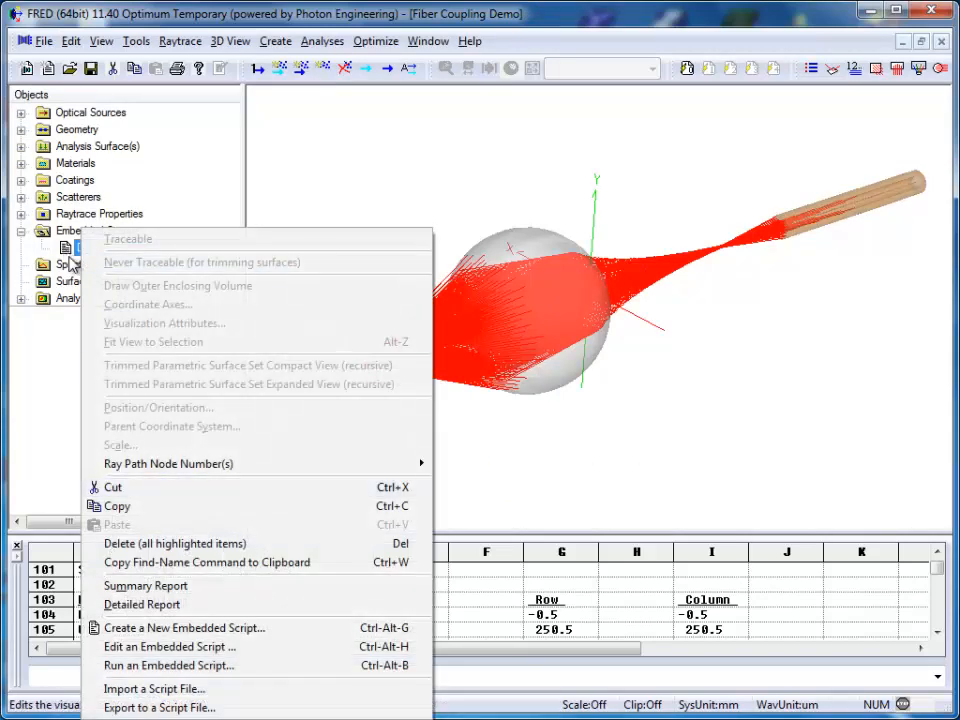
click(160, 666)
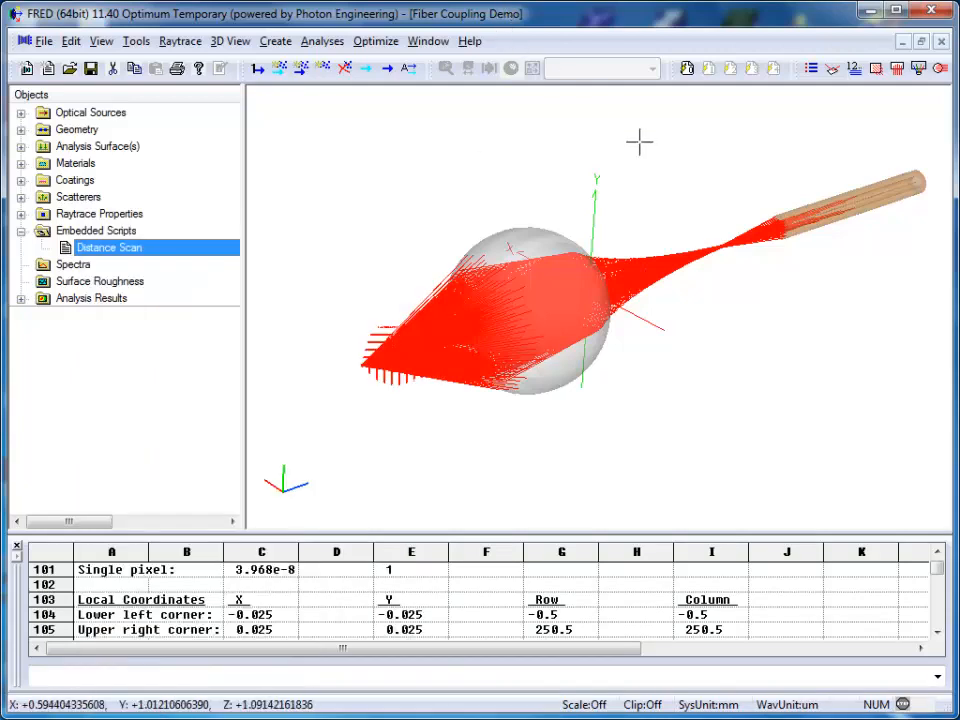
click(687, 68)
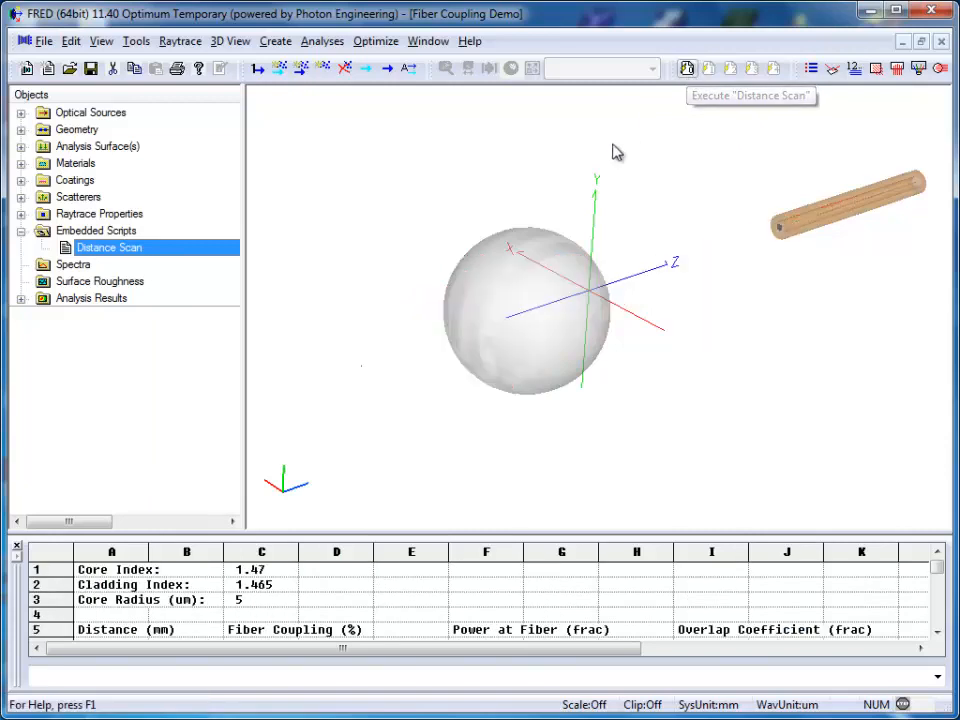